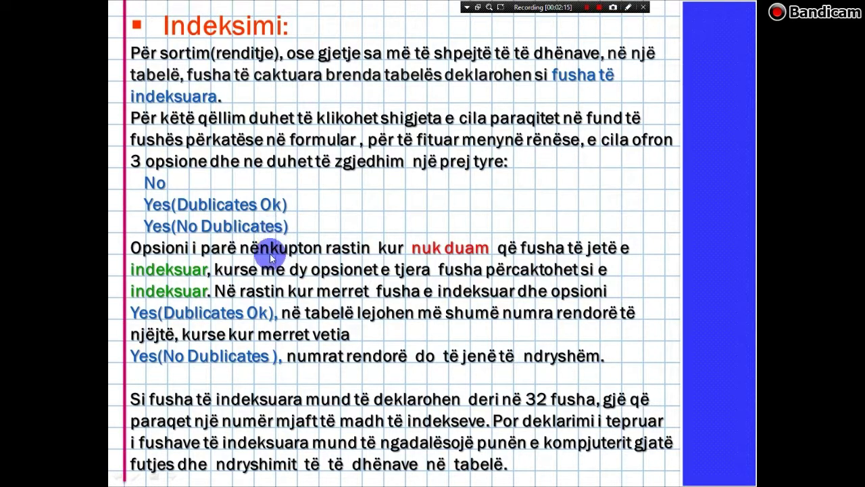
End the slide show, browse the slide thumbnails back to slide 13, and switch to the BIBLOTEKA database in Access.
{"action": "key", "text": "Escape"}
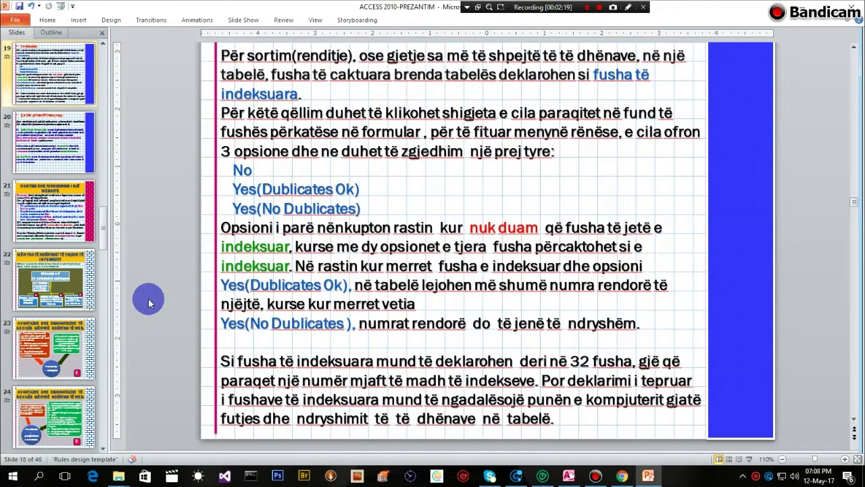
{"action": "scroll", "coordinate": [117, 308], "scroll_direction": "up", "scroll_amount": 1}
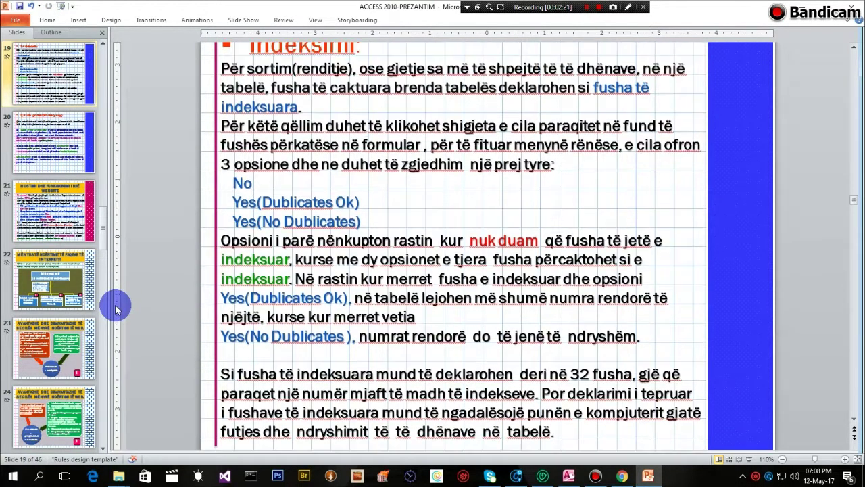
{"action": "left_click_drag", "start_coordinate": [103, 229], "coordinate": [106, 168]}
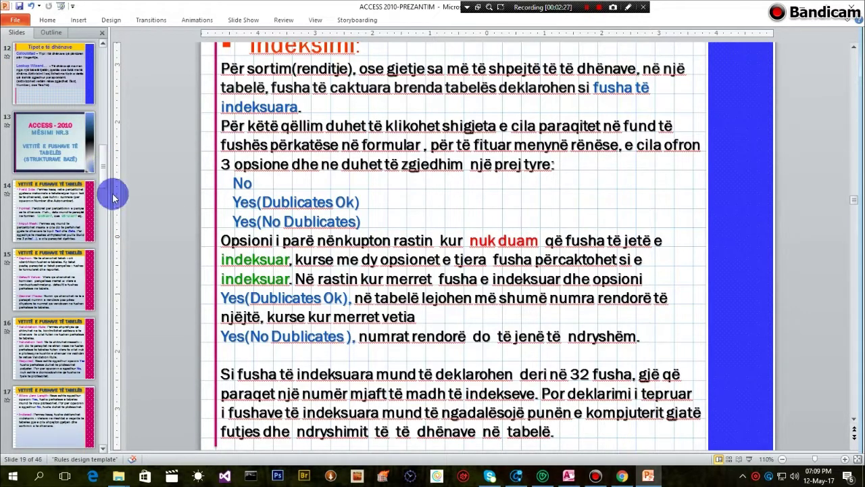
{"action": "left_click", "coordinate": [569, 476]}
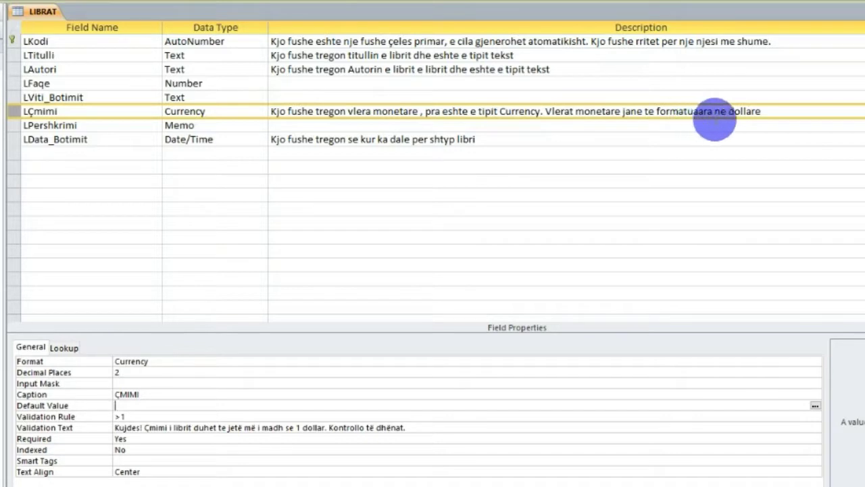
In the LÇmimi field's description, correct "formatuaara" to "formatuara" and end the sentence with a period.
{"action": "left_click", "coordinate": [699, 110]}
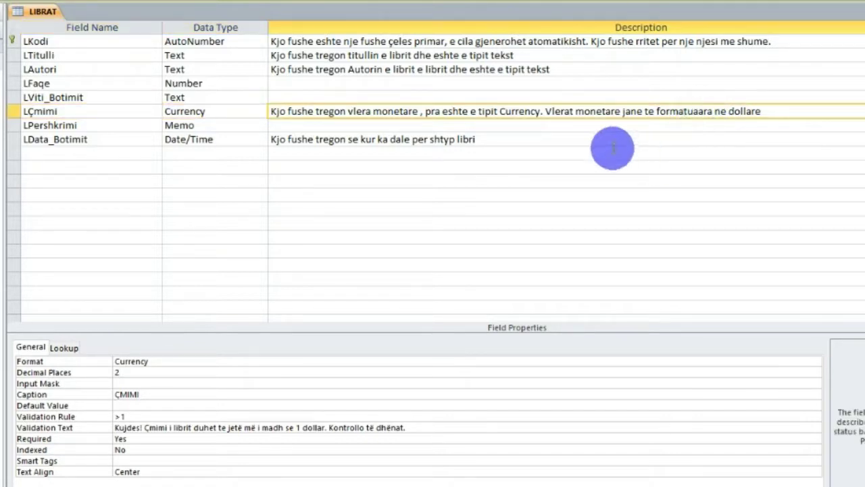
{"action": "key", "text": "BackSpace"}
{"action": "left_click", "coordinate": [775, 112]}
{"action": "type", "text": "."}
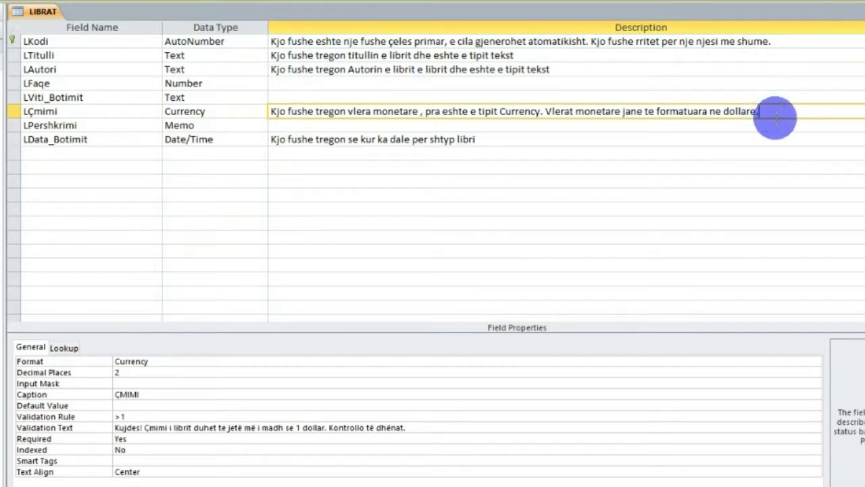
Append "Kjo fushe mund te sherbeje si nje fushe e indeksuar me vlera te perseritura." to the LÇmimi field's description.
{"action": "type", "text": " Kjo fushe mund te sherbeje si nje fushe e indeksuar"}
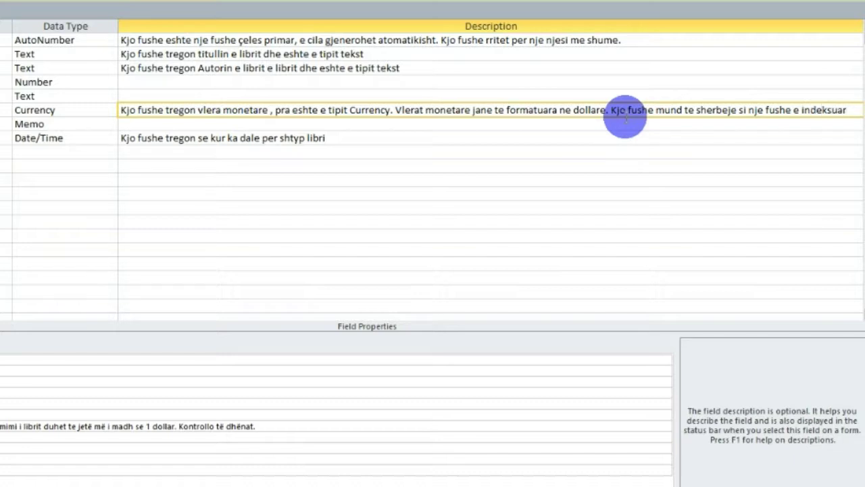
{"action": "type", "text": " me v"}
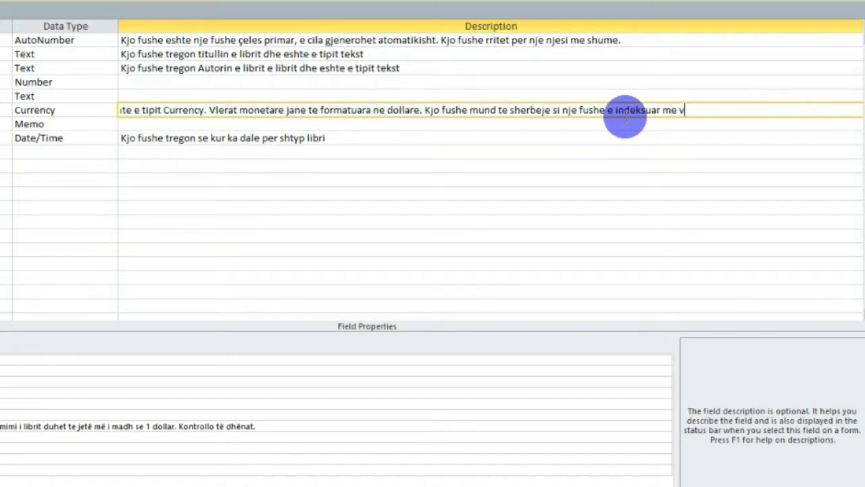
{"action": "type", "text": "lera te perseritura"}
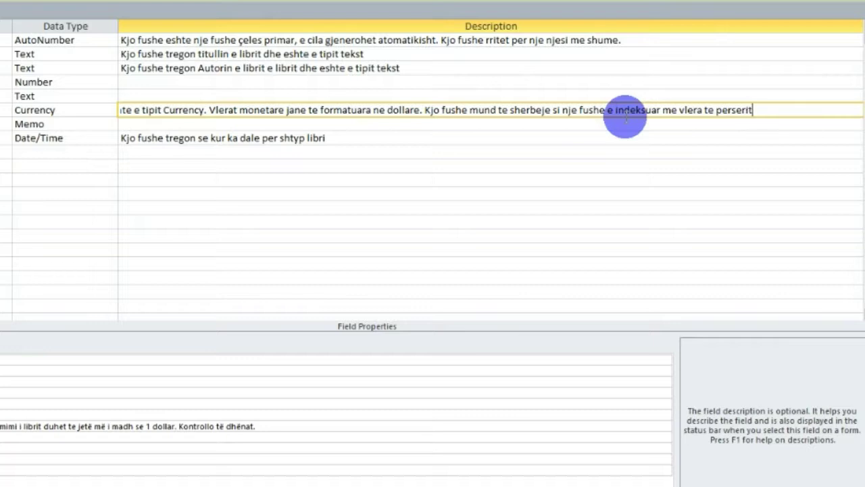
{"action": "type", "text": "."}
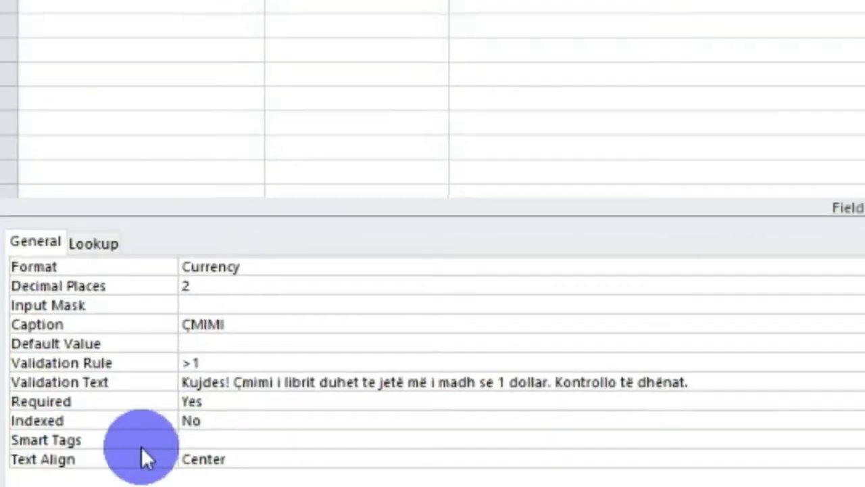
Set the LÇmimi field's Indexed property to Yes (Duplicates OK).
{"action": "left_click", "coordinate": [215, 420]}
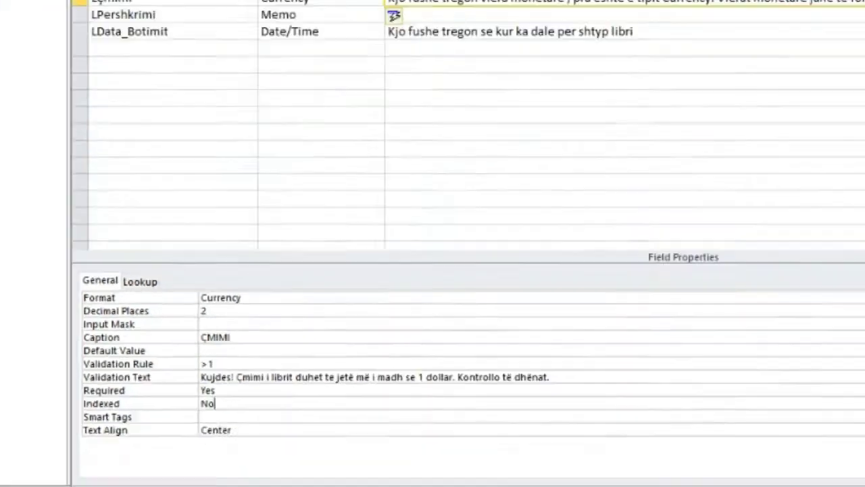
{"action": "key", "text": "alt+Down"}
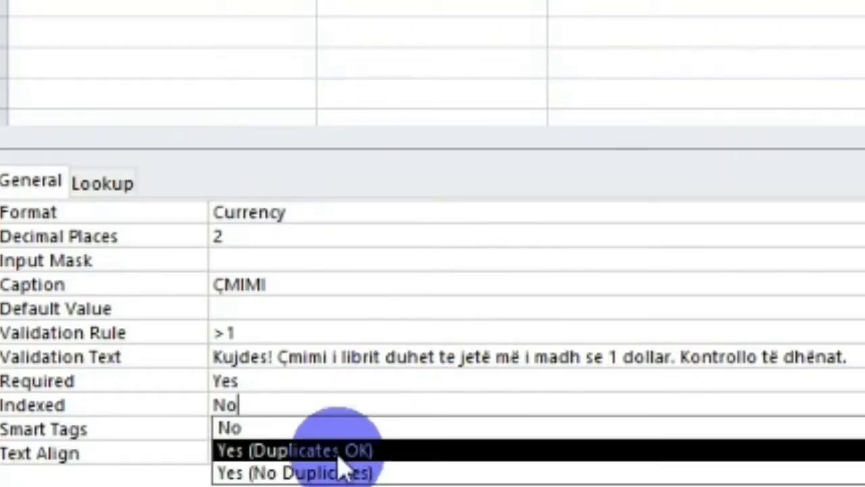
{"action": "left_click", "coordinate": [331, 451]}
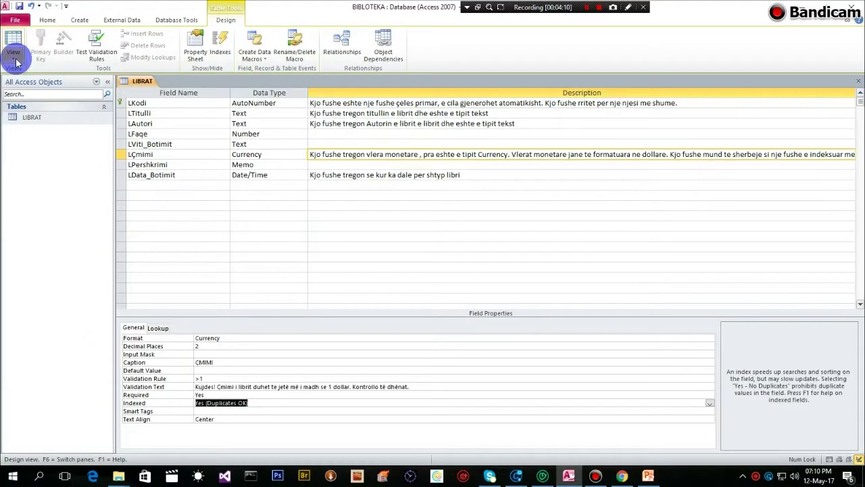
Save the LIBRAT table and show it in Datasheet View.
{"action": "left_click", "coordinate": [15, 58]}
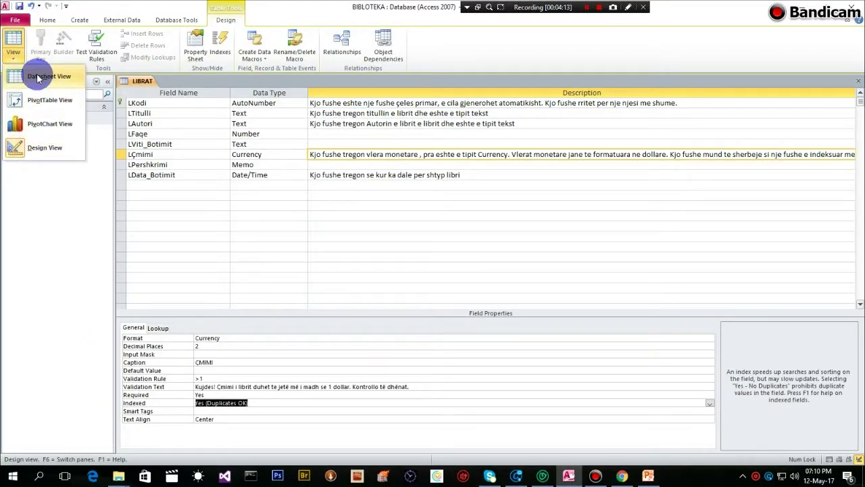
{"action": "left_click", "coordinate": [39, 78]}
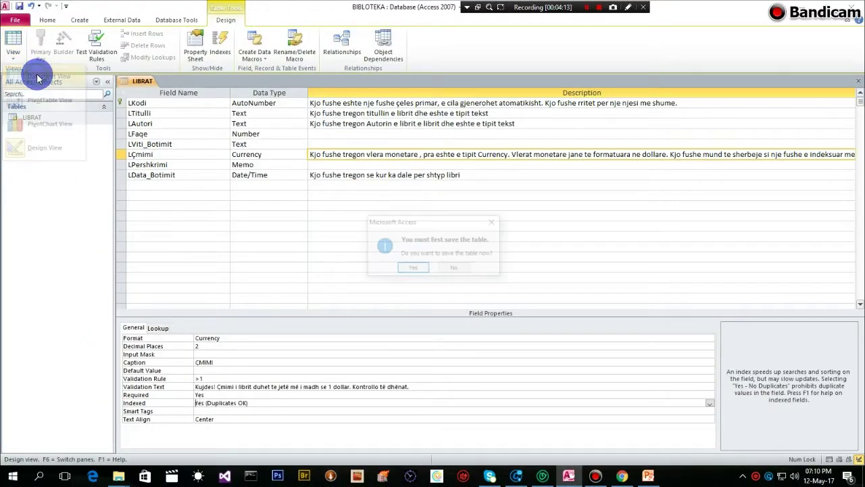
{"action": "left_click", "coordinate": [415, 270]}
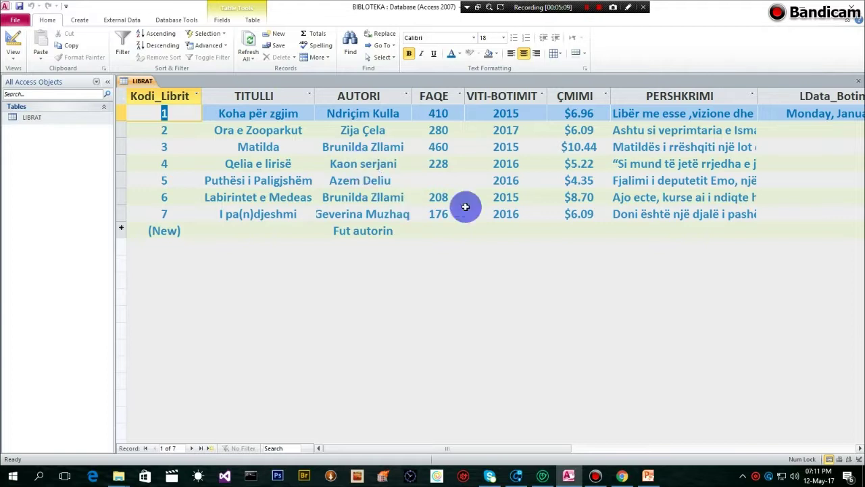
Examine the book prices in the ÇMIMI column and the sort and filter options available for it.
{"action": "left_click", "coordinate": [566, 113]}
{"action": "left_click", "coordinate": [571, 130]}
{"action": "left_click", "coordinate": [573, 164]}
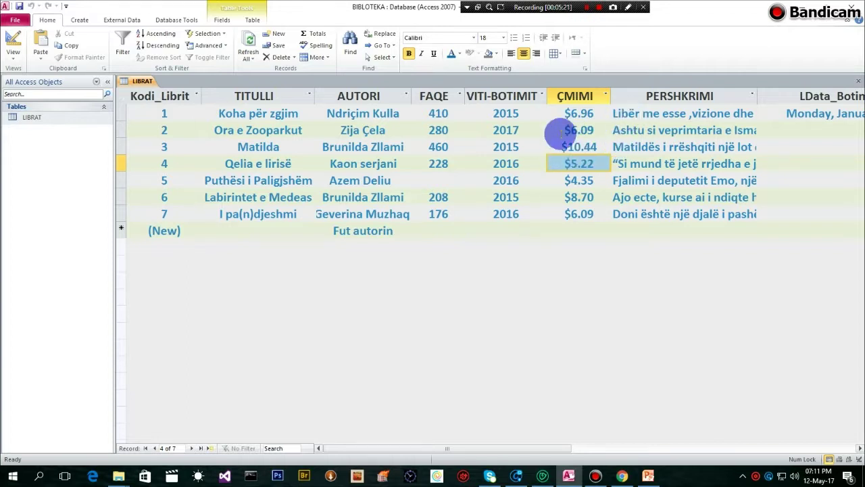
{"action": "left_click", "coordinate": [606, 97]}
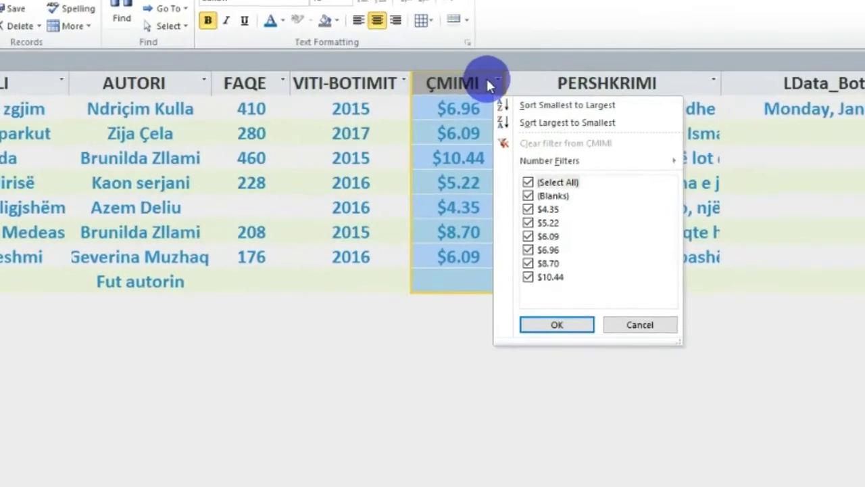
{"action": "left_click", "coordinate": [495, 82]}
{"action": "left_click", "coordinate": [345, 136]}
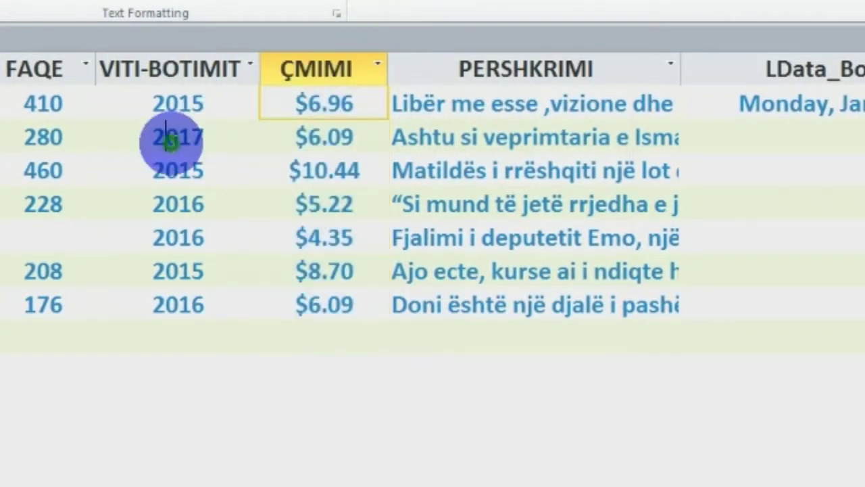
{"action": "left_click", "coordinate": [377, 68]}
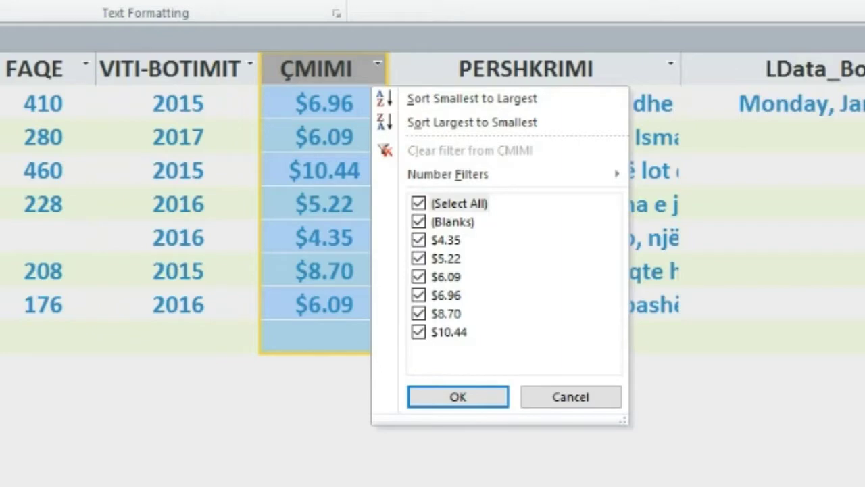
{"action": "left_click", "coordinate": [376, 62]}
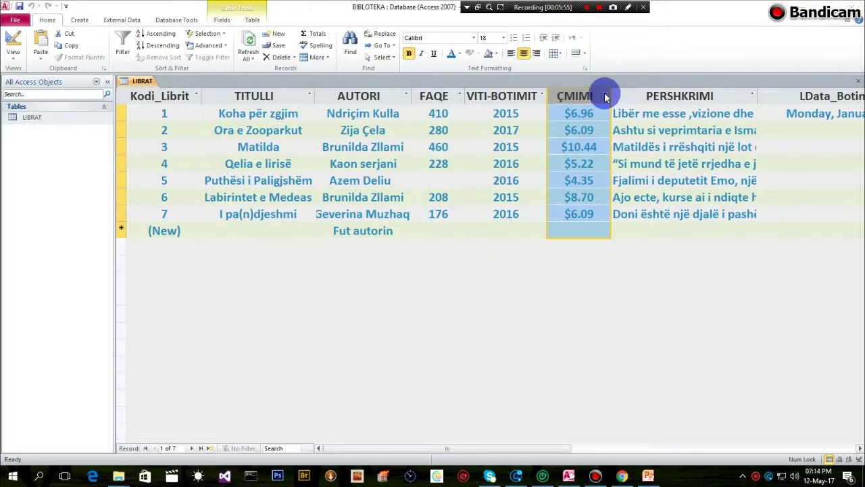
Sort the LIBRAT records by ÇMIMI from smallest to largest.
{"action": "left_click", "coordinate": [606, 97]}
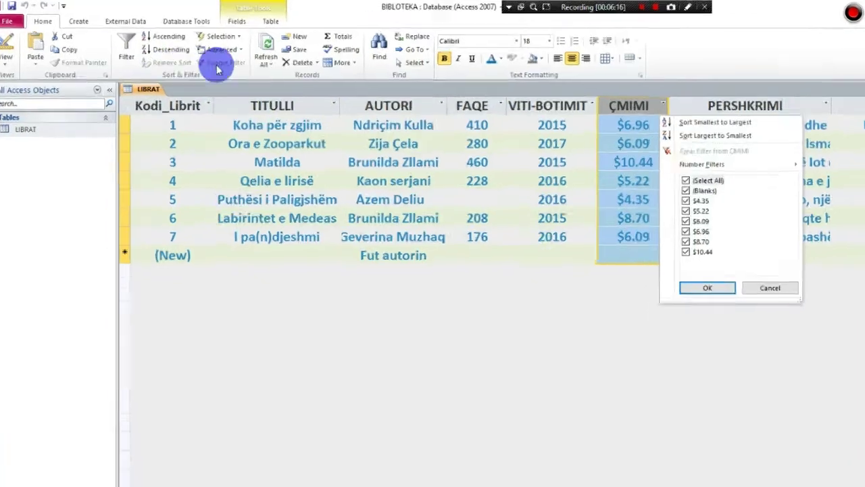
{"action": "left_click", "coordinate": [509, 174]}
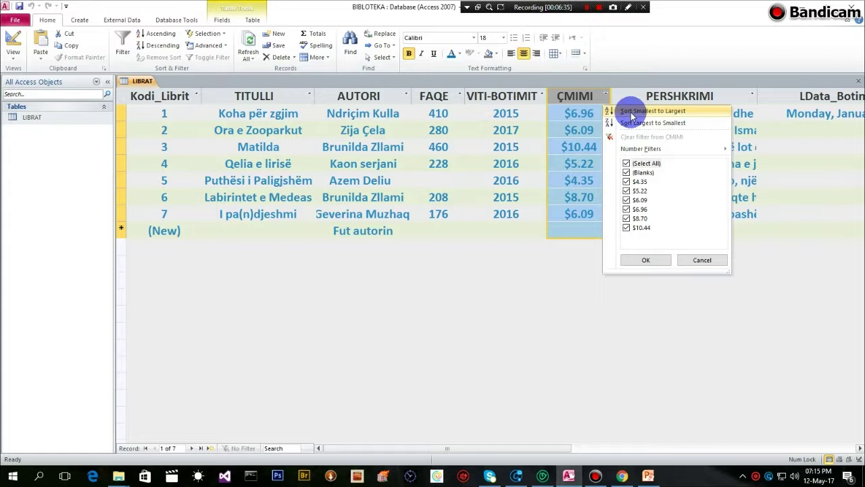
{"action": "left_click", "coordinate": [632, 116]}
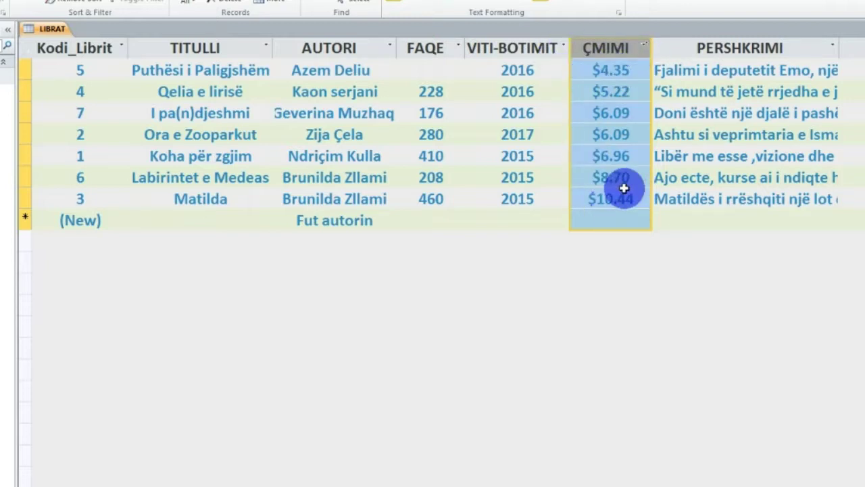
Review the order of the sorted ÇMIMI values from the first record to the last one.
{"action": "left_click", "coordinate": [608, 215]}
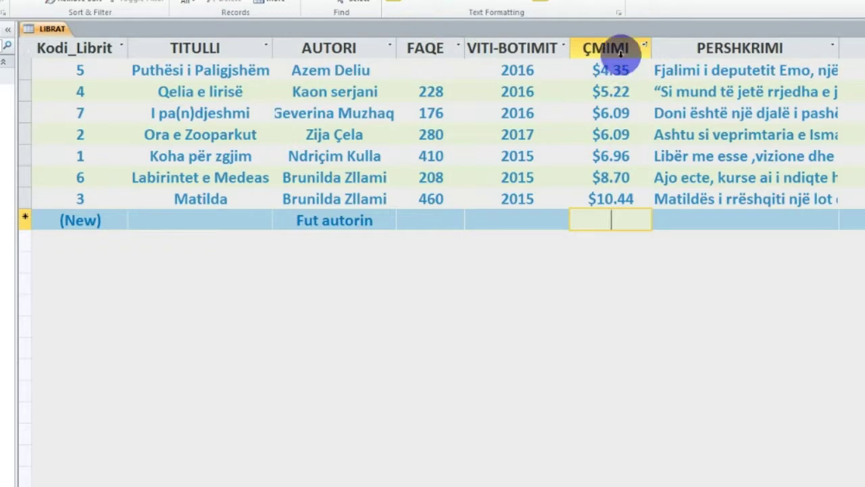
{"action": "left_click", "coordinate": [611, 70]}
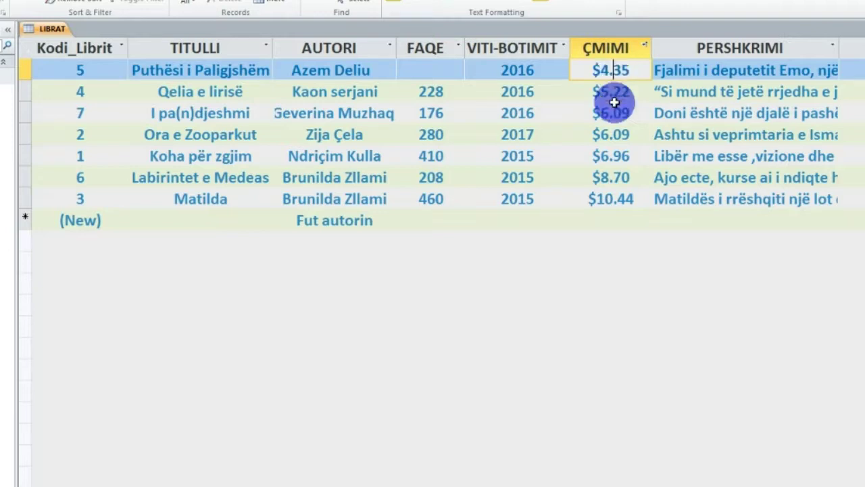
{"action": "left_click", "coordinate": [615, 197]}
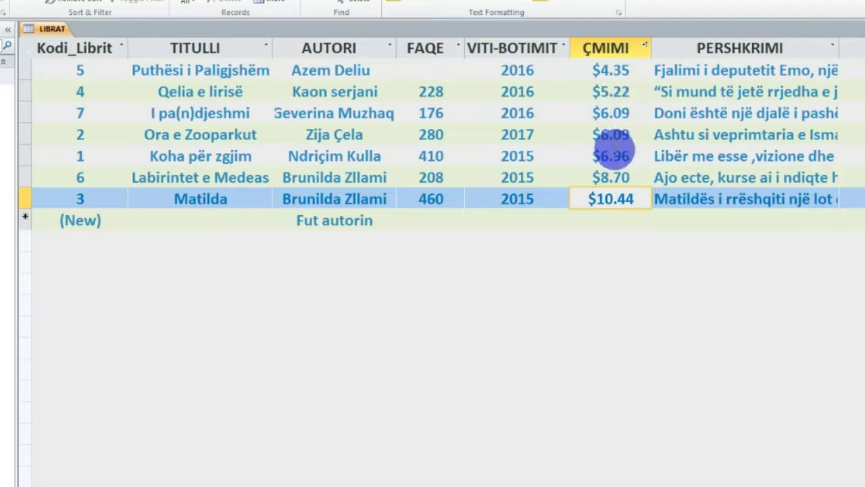
Return to the LIBRAT table's Design View and review LÇmimi's Indexed choices, keeping Yes (Duplicates OK).
{"action": "mouse_move", "coordinate": [598, 483]}
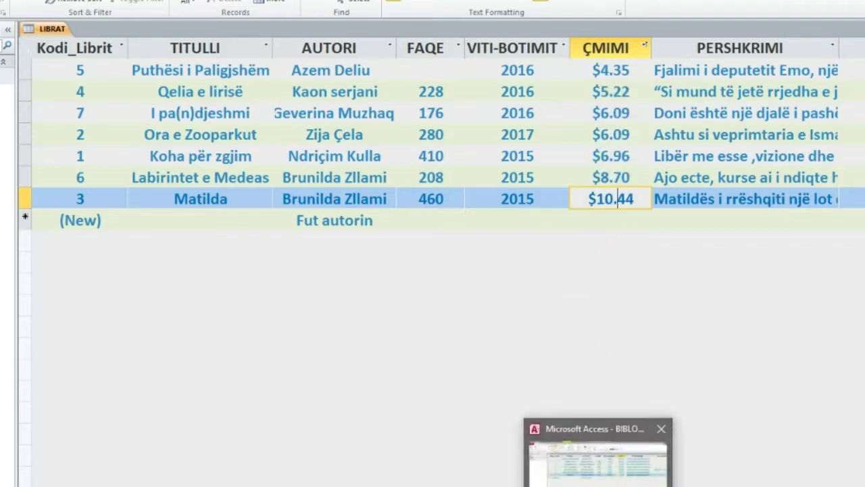
{"action": "mouse_move", "coordinate": [700, 483]}
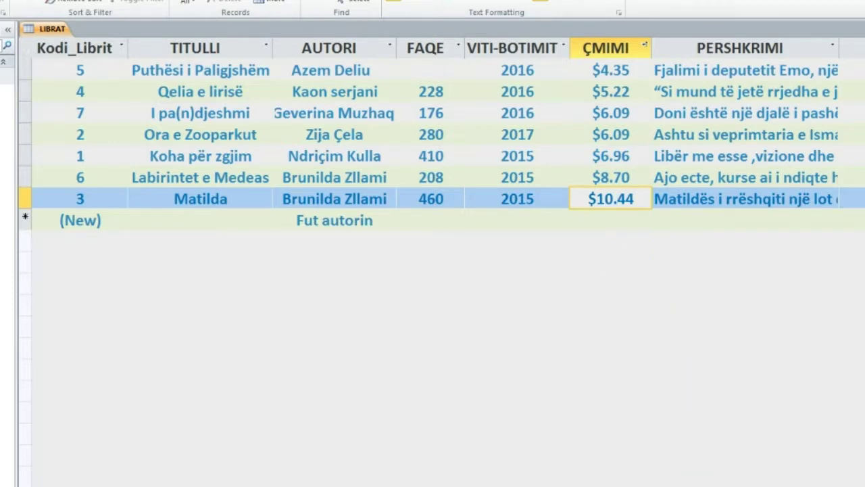
{"action": "mouse_move", "coordinate": [628, 483]}
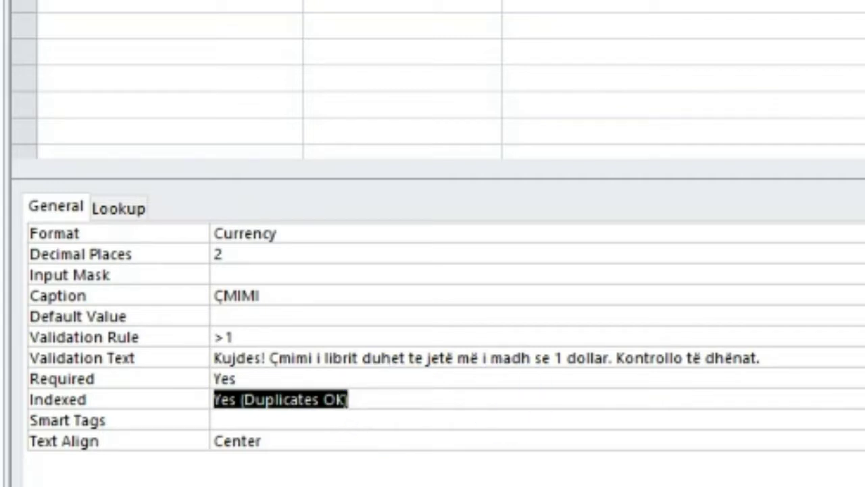
{"action": "key", "text": "alt+Down"}
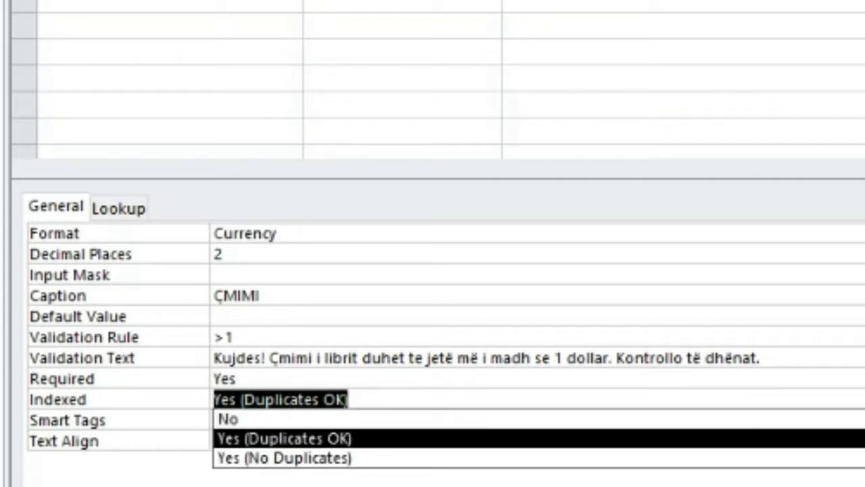
{"action": "left_click", "coordinate": [238, 438]}
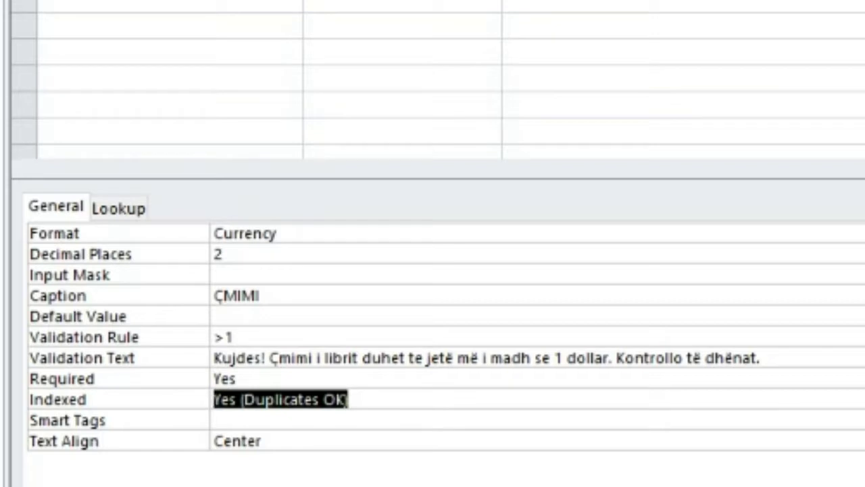
{"action": "left_click", "coordinate": [277, 180]}
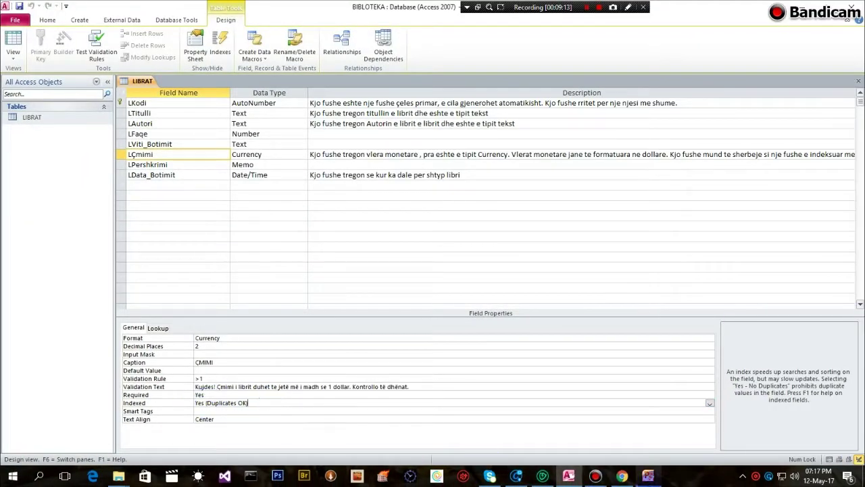
Switch to the PowerPoint presentation and run the slide show from the Indeksimi slide.
{"action": "left_click", "coordinate": [647, 476]}
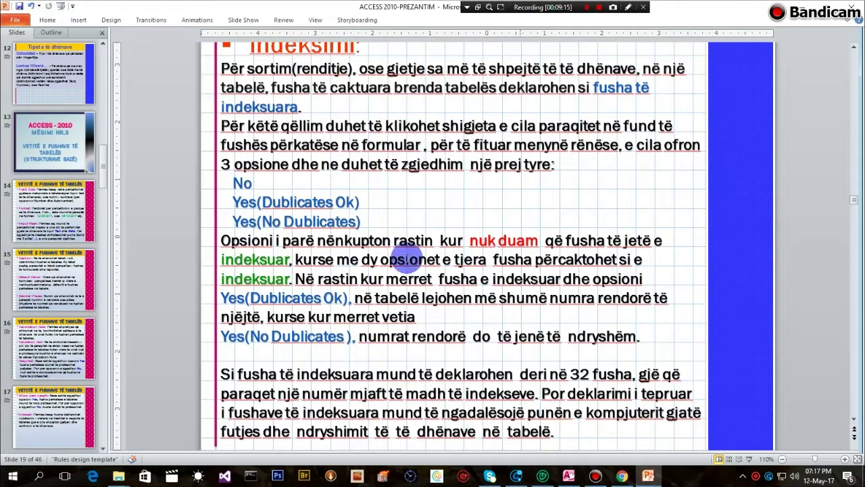
{"action": "left_click", "coordinate": [749, 461]}
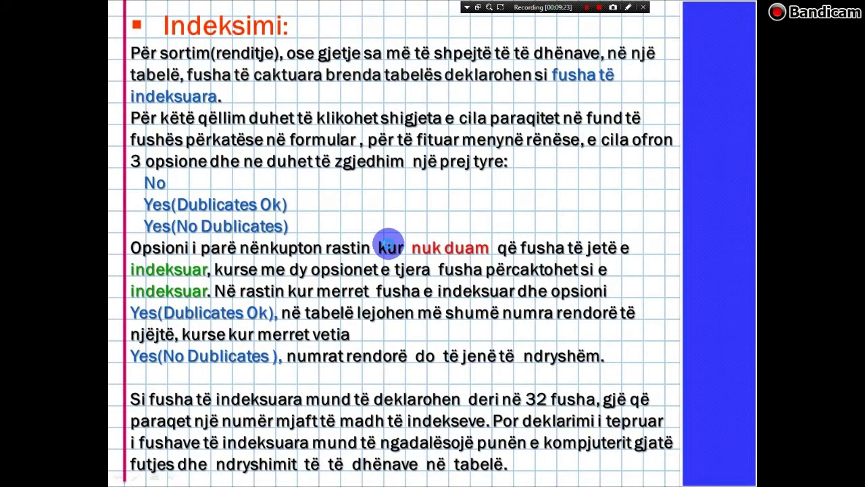
Advance the slide show to the Çelësi primar slide, and examine LKodi's Indexed property in the LIBRAT table's Design View in Access.
{"action": "left_click", "coordinate": [389, 246]}
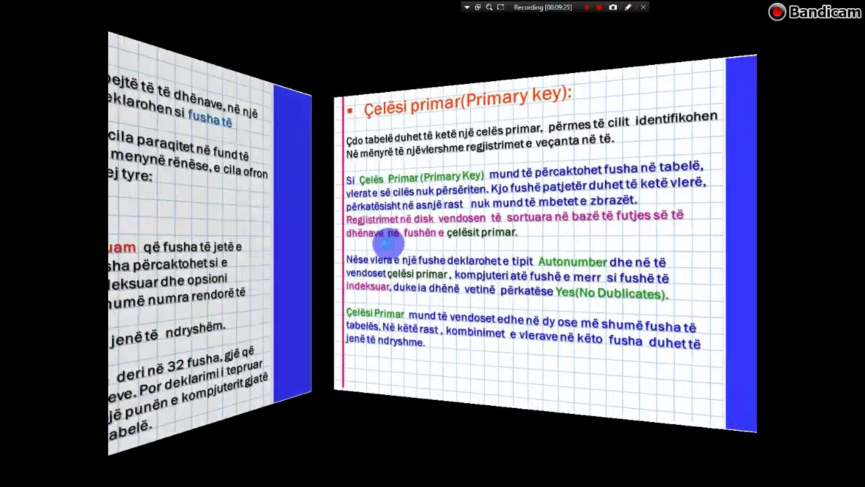
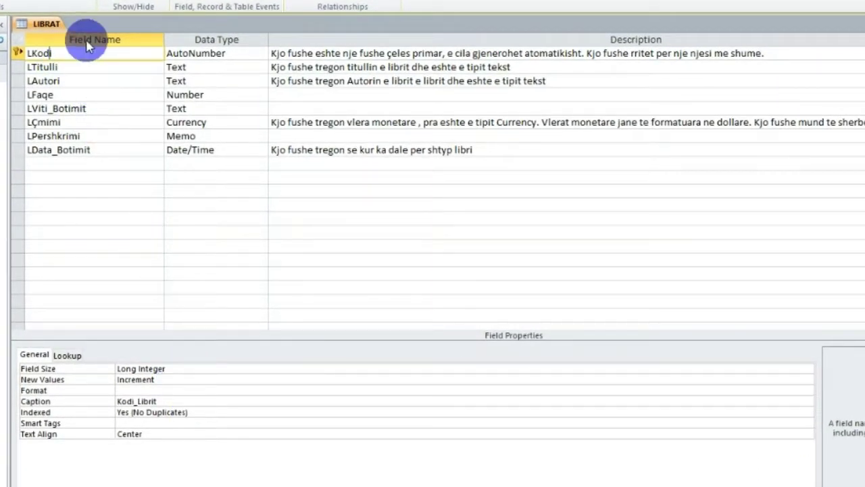
{"action": "double_click", "coordinate": [42, 52]}
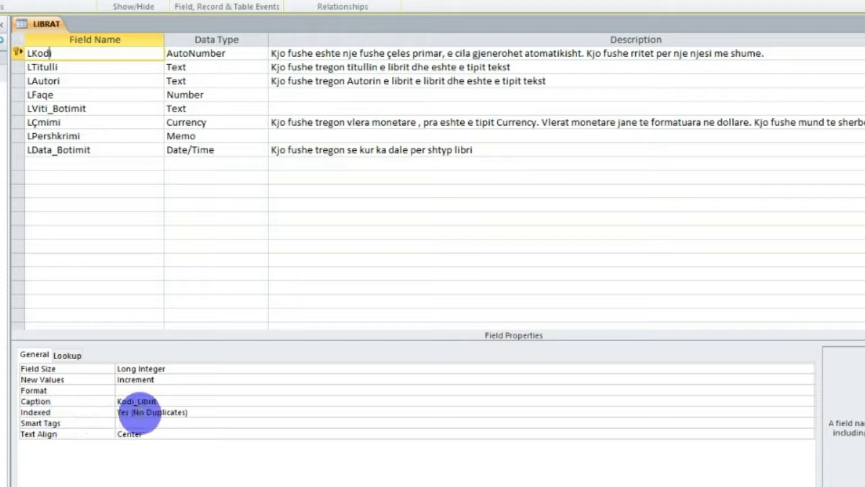
{"action": "left_click", "coordinate": [196, 412]}
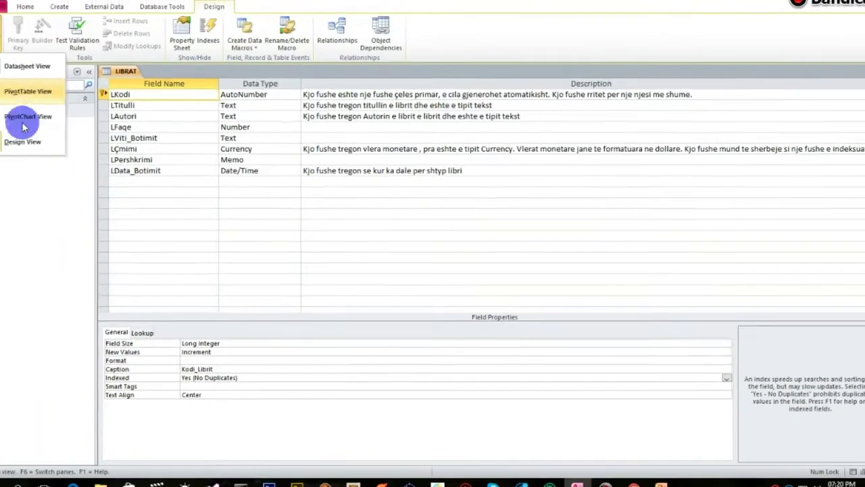
Save the LIBRAT table, switch it to Datasheet View, and examine the Kodi_Librit values and the blank new record.
{"action": "left_click", "coordinate": [28, 68]}
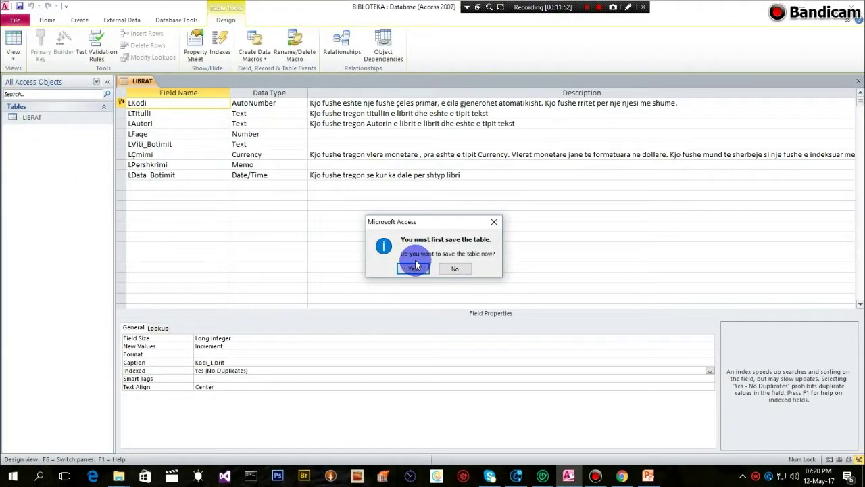
{"action": "left_click", "coordinate": [415, 265]}
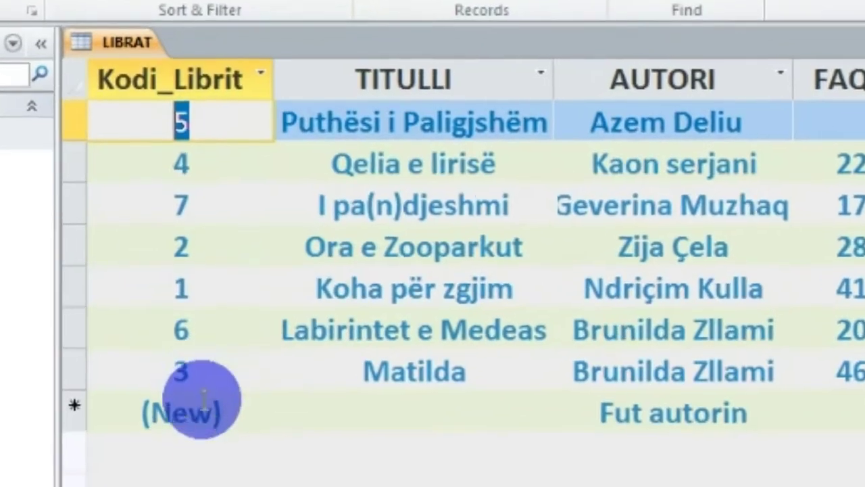
{"action": "left_click", "coordinate": [212, 371]}
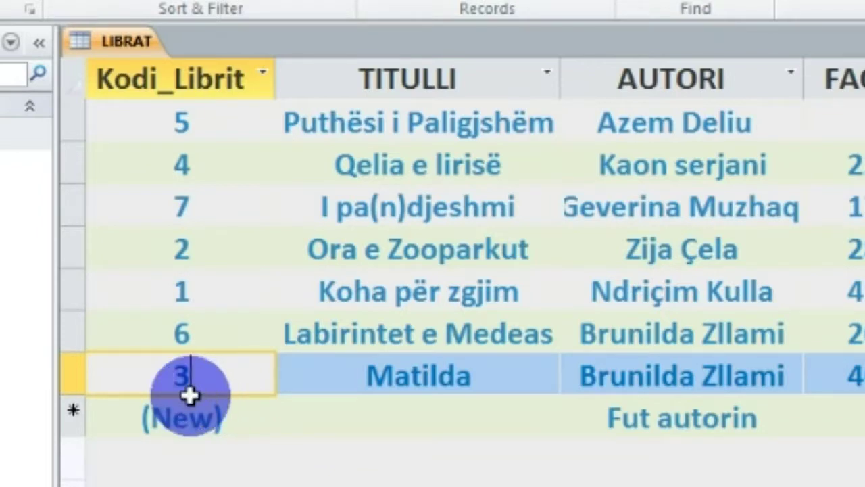
{"action": "left_click", "coordinate": [379, 419]}
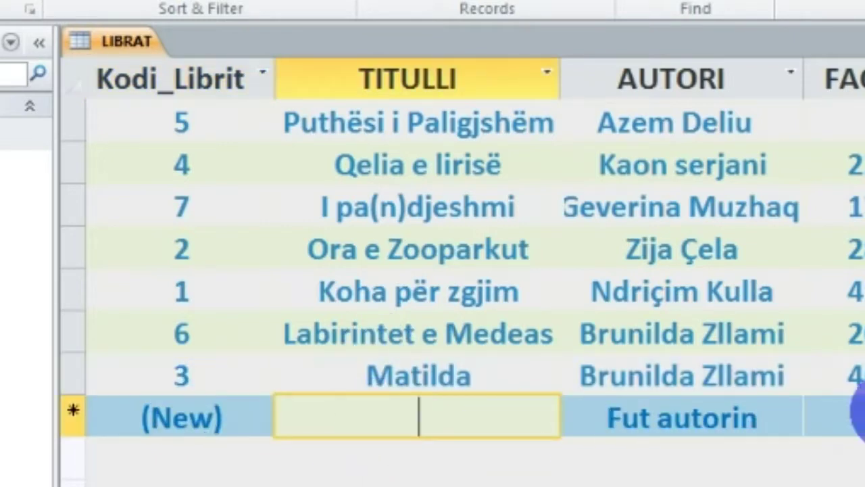
{"action": "left_click", "coordinate": [862, 416]}
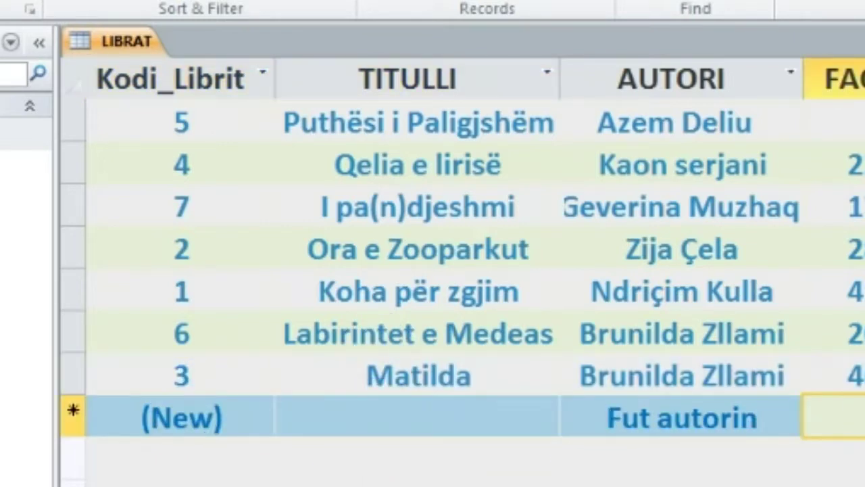
{"action": "key", "text": "Tab"}
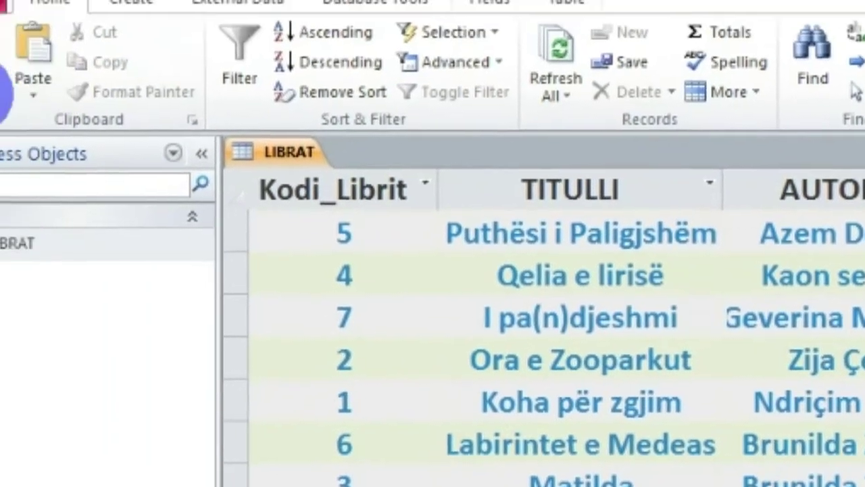
Return LIBRAT to Design View and make LTitulli the primary key.
{"action": "left_click", "coordinate": [24, 125]}
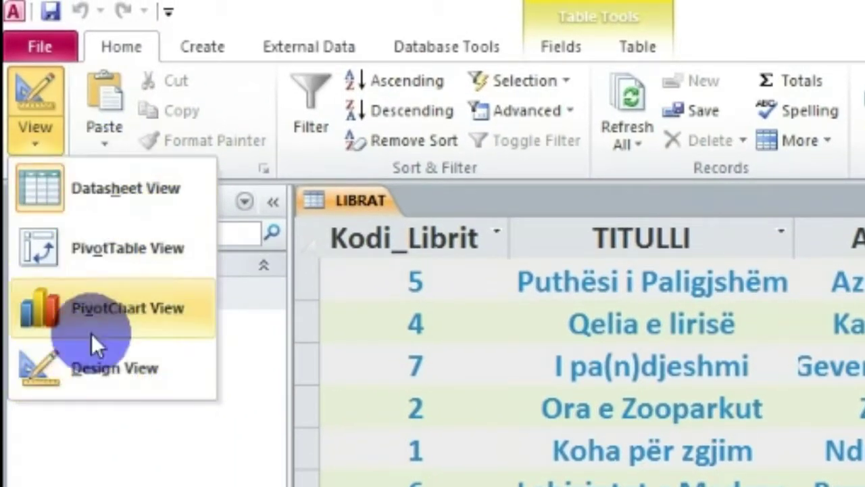
{"action": "left_click", "coordinate": [101, 366]}
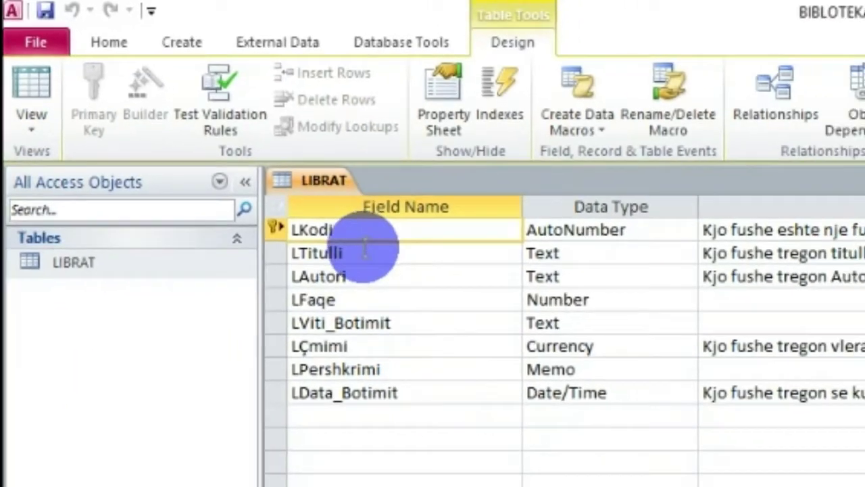
{"action": "left_click", "coordinate": [434, 281]}
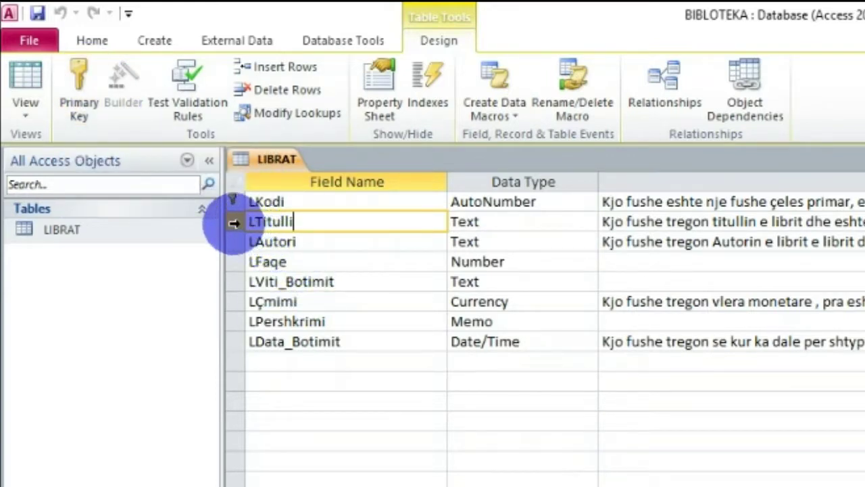
{"action": "left_click", "coordinate": [234, 223]}
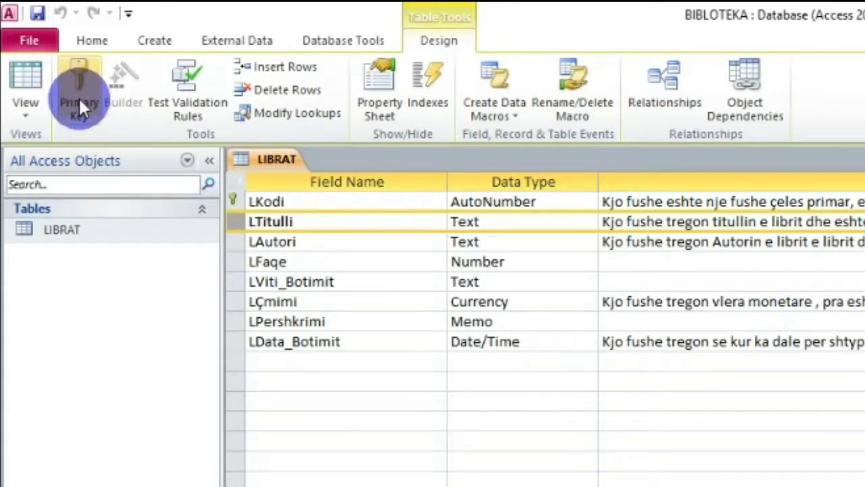
{"action": "right_click", "coordinate": [237, 223]}
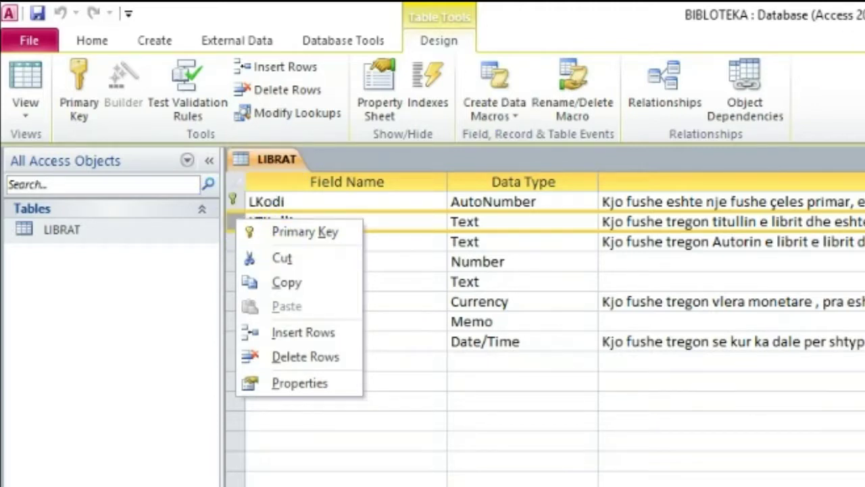
{"action": "key", "text": "Escape"}
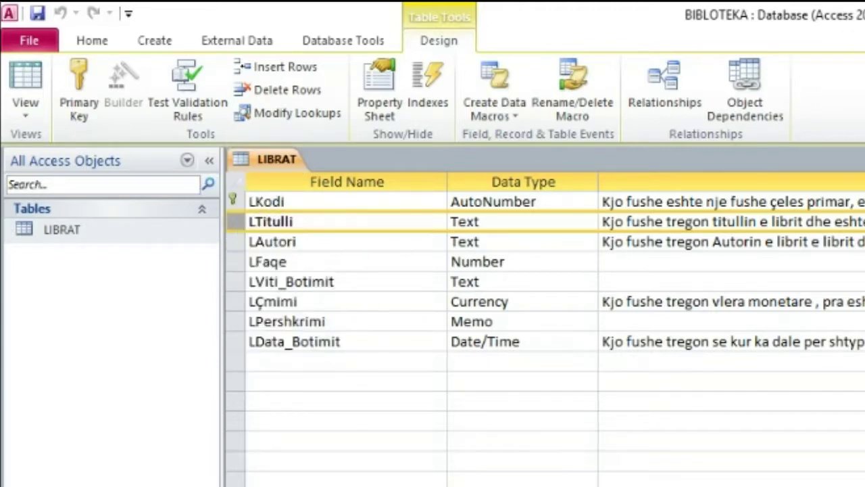
{"action": "right_click", "coordinate": [232, 215]}
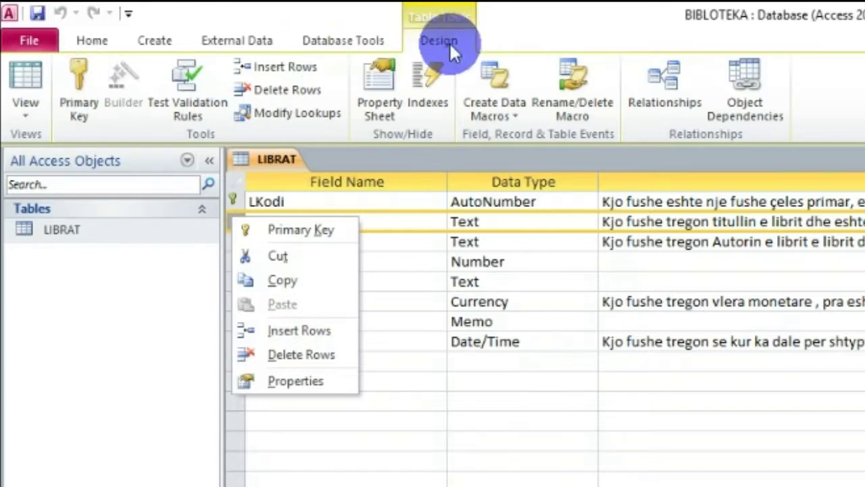
{"action": "left_click", "coordinate": [303, 230]}
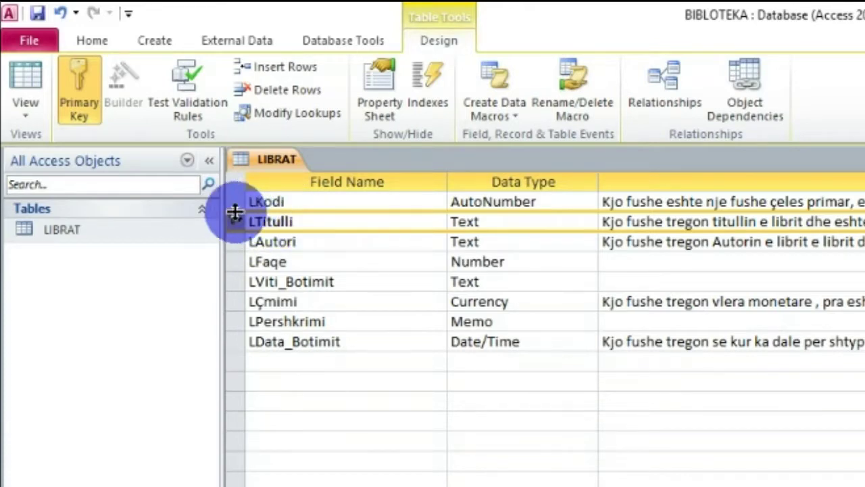
{"action": "left_click", "coordinate": [271, 241]}
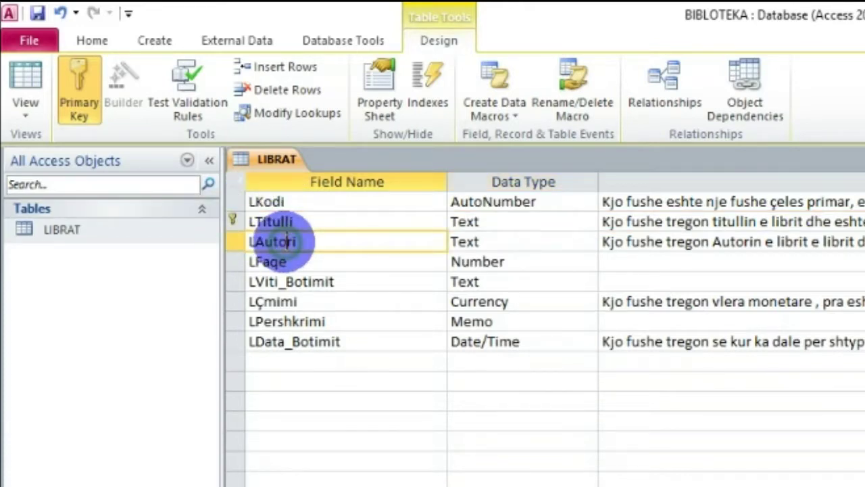
Define LKodi and LTitulli together as the LIBRAT table's composite primary key.
{"action": "left_click", "coordinate": [270, 201]}
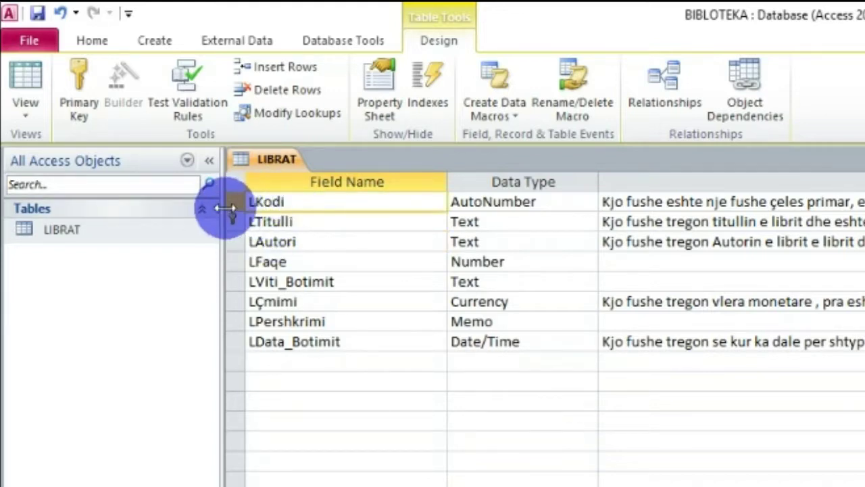
{"action": "left_click", "coordinate": [234, 203]}
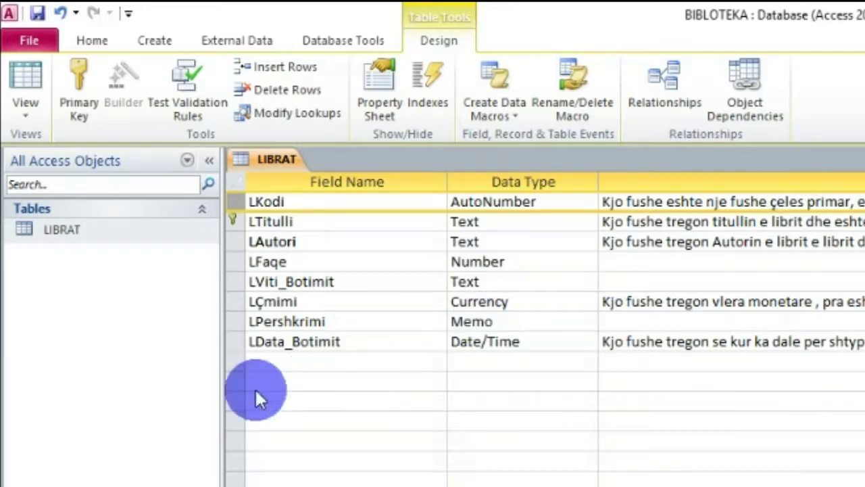
{"action": "left_click", "coordinate": [237, 221]}
{"action": "left_click_drag", "start_coordinate": [235, 223], "coordinate": [209, 226]}
{"action": "left_click", "coordinate": [79, 59]}
{"action": "left_click", "coordinate": [76, 68]}
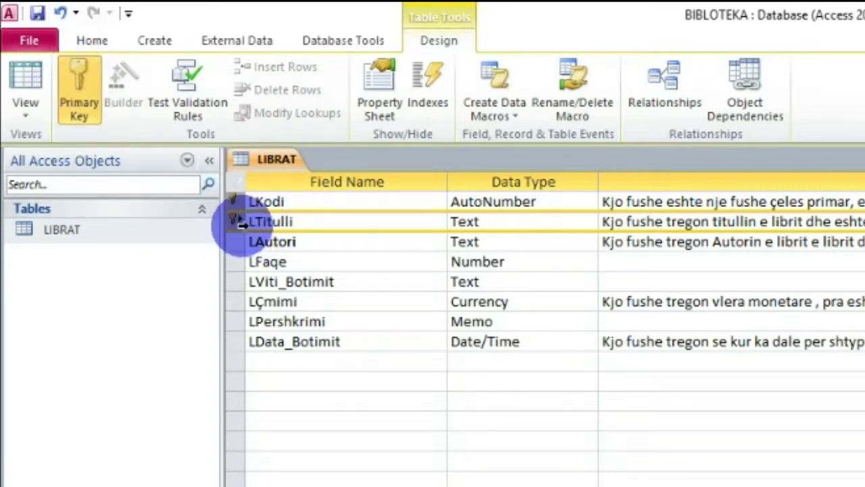
{"action": "left_click", "coordinate": [311, 243]}
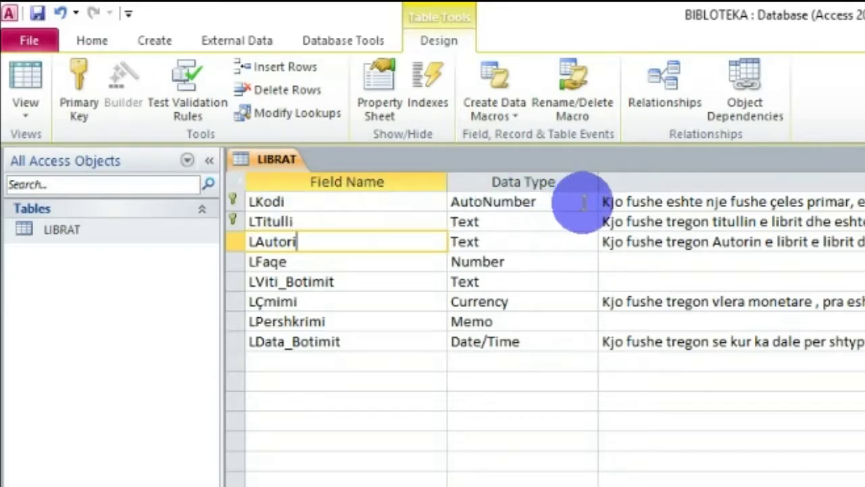
Set LTitulli's Indexed property to Yes (No Duplicates), then save the table and open it in Datasheet View.
{"action": "left_click", "coordinate": [362, 216]}
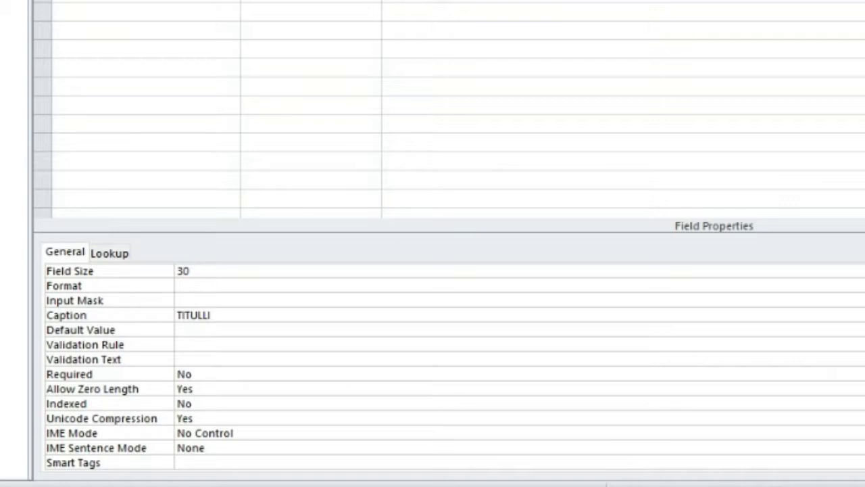
{"action": "left_click", "coordinate": [244, 407]}
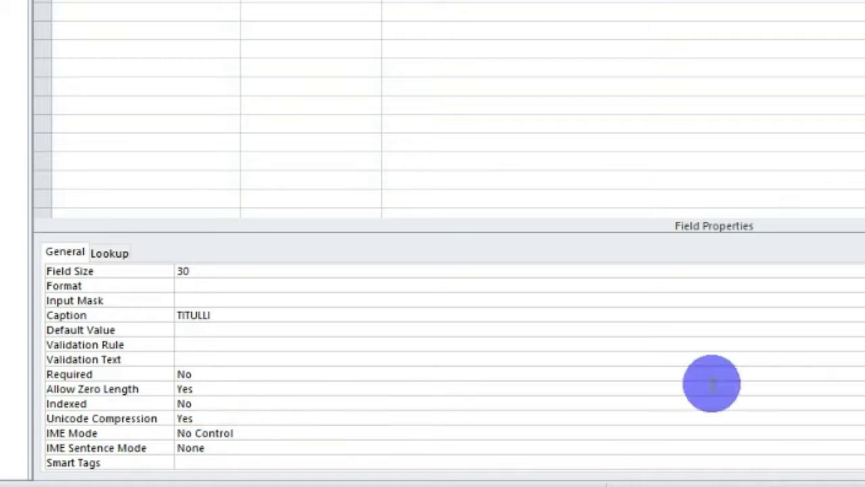
{"action": "key", "text": "alt+Down"}
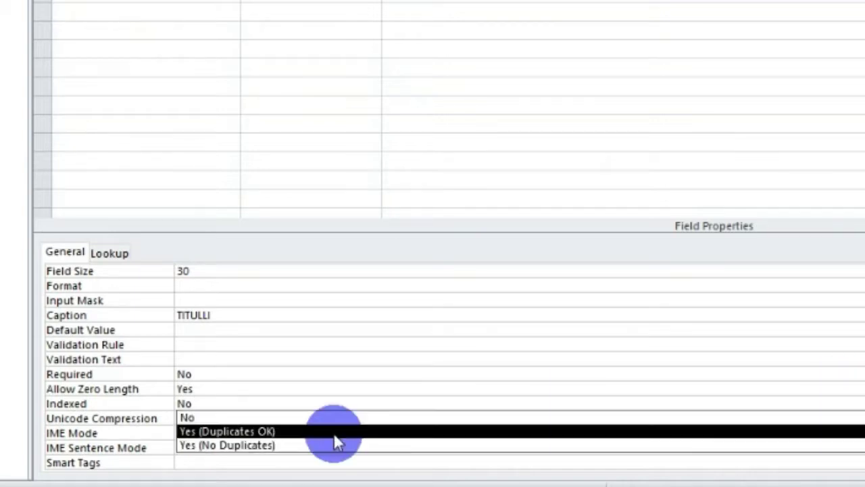
{"action": "left_click", "coordinate": [235, 445]}
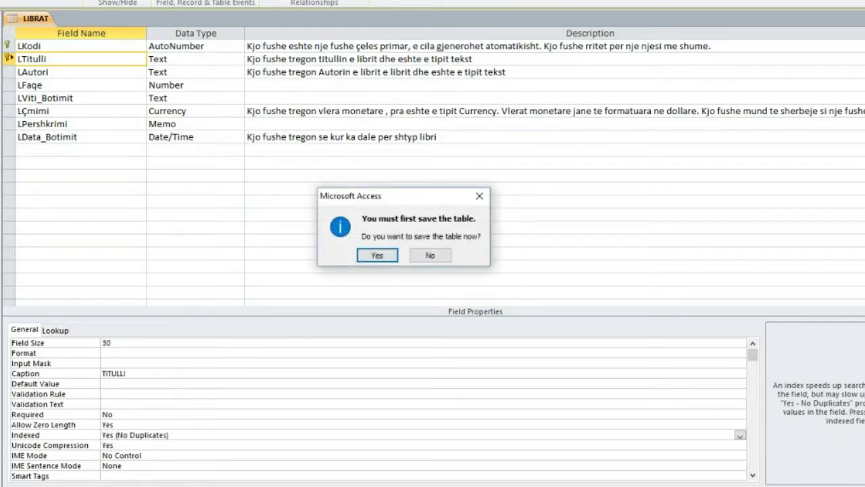
{"action": "left_click", "coordinate": [370, 255]}
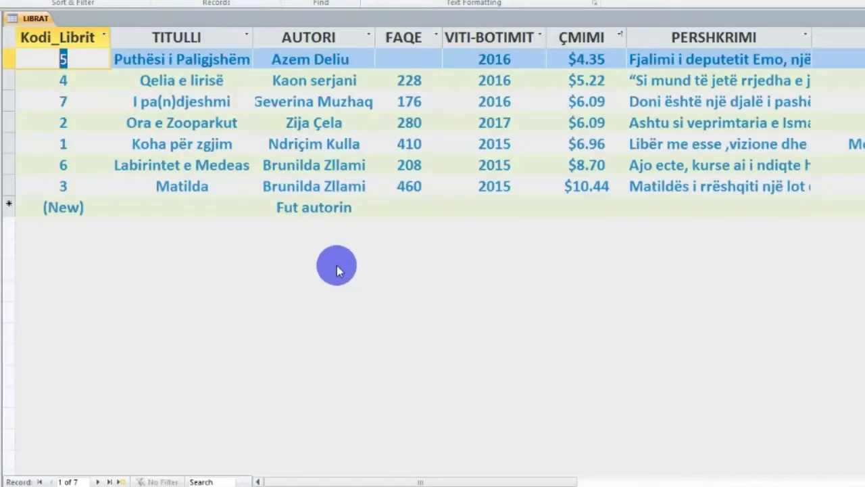
Try to replace the title "Koha për zgjim" in the record with Kodi_Librit 1 with the duplicate title "Matilda".
{"action": "left_click", "coordinate": [158, 210]}
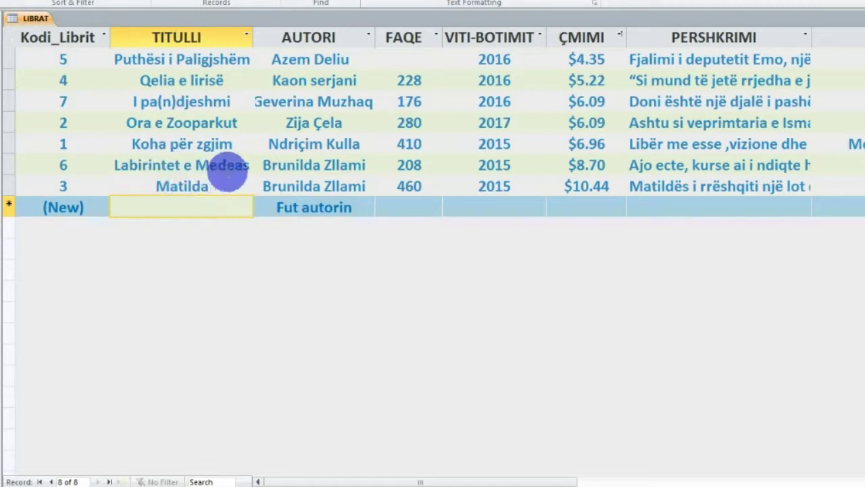
{"action": "left_click_drag", "start_coordinate": [234, 144], "coordinate": [138, 155]}
{"action": "key", "text": "Delete"}
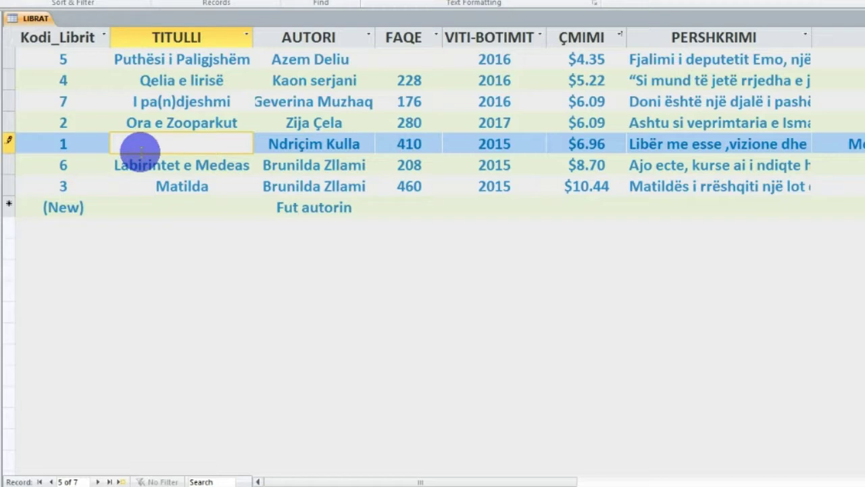
{"action": "type", "text": "Matilda"}
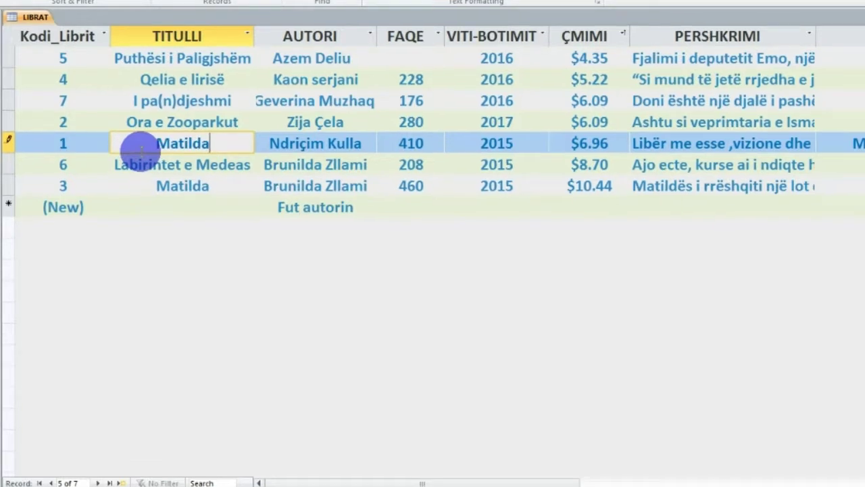
{"action": "left_click", "coordinate": [257, 155]}
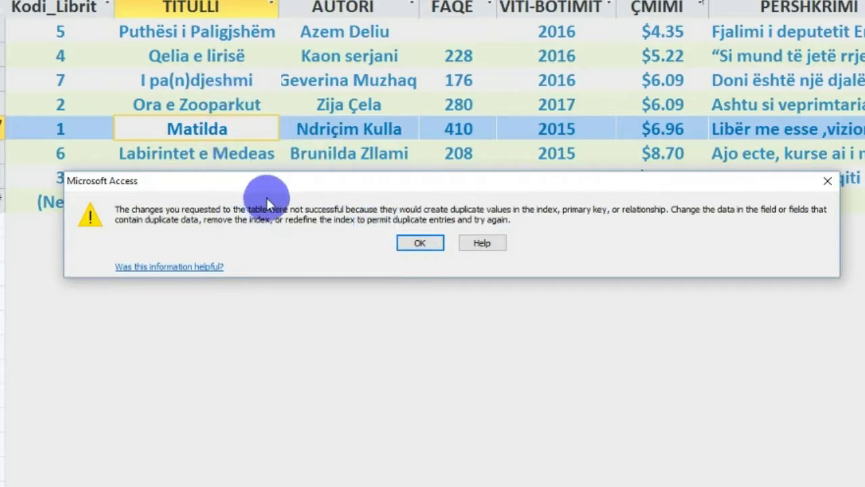
{"action": "left_click", "coordinate": [433, 247]}
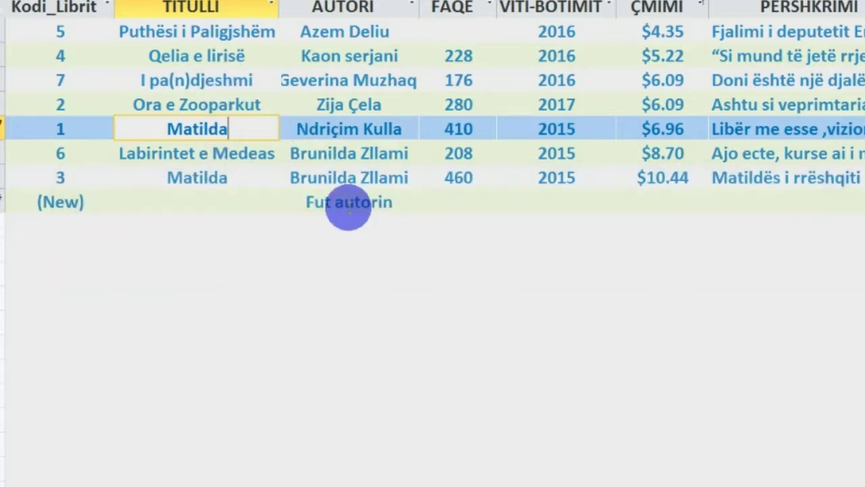
Restore the title "Koha për zgjim" in the record with Kodi_Librit 1 and commit the record.
{"action": "key", "text": "BackSpace"}
{"action": "key", "text": "BackSpace"}
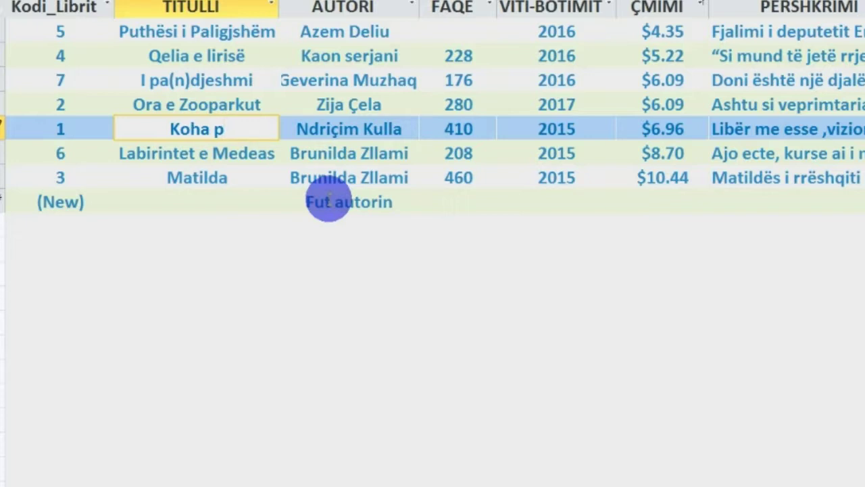
{"action": "type", "text": "♪7"}
{"action": "key", "text": "BackSpace"}
{"action": "key", "text": "BackSpace"}
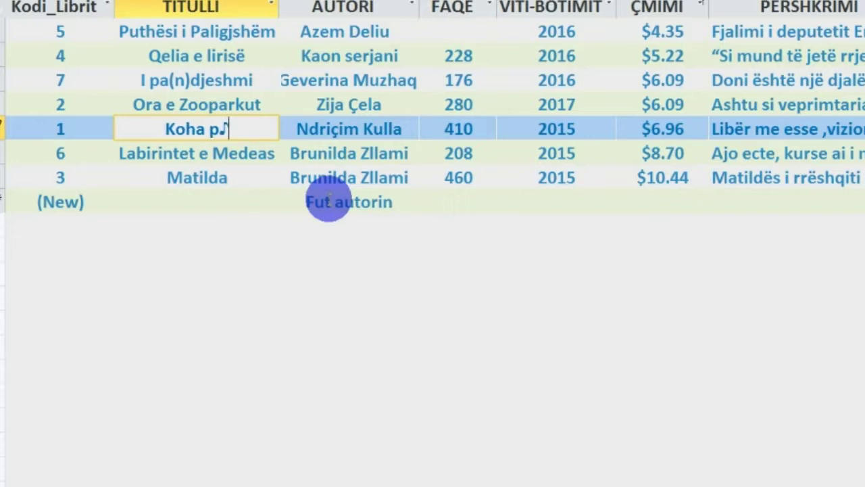
{"action": "type", "text": "ër zgjim"}
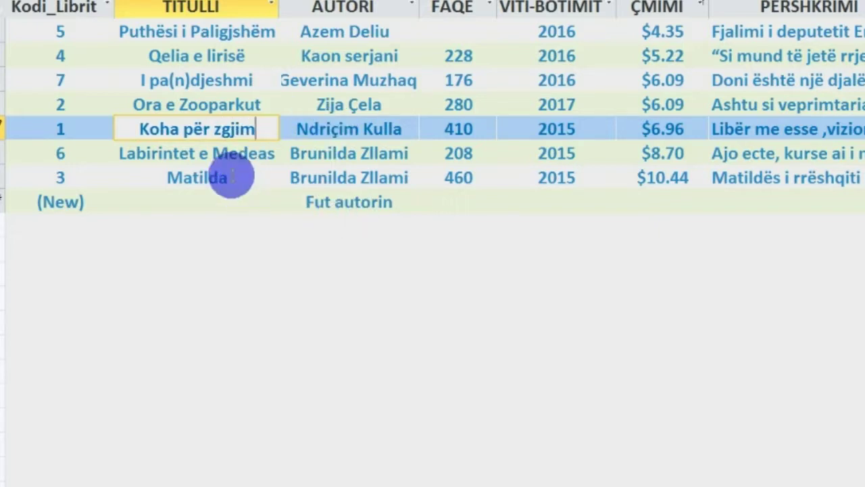
{"action": "left_click", "coordinate": [232, 178]}
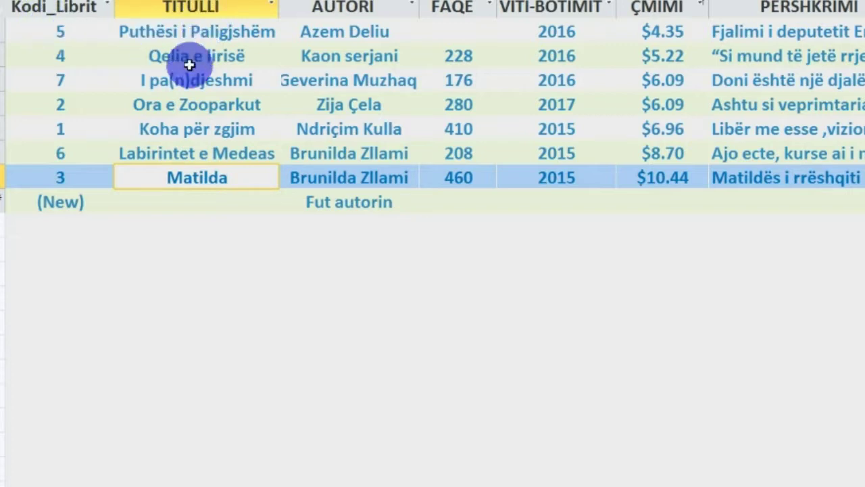
Sort the LIBRAT records by Kodi_Librit from smallest to largest.
{"action": "left_click", "coordinate": [108, 7]}
{"action": "left_click", "coordinate": [108, 6]}
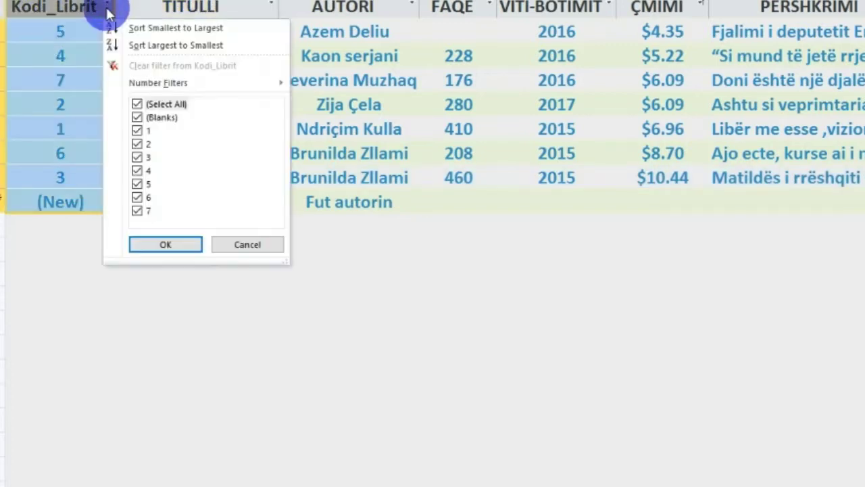
{"action": "left_click", "coordinate": [138, 30]}
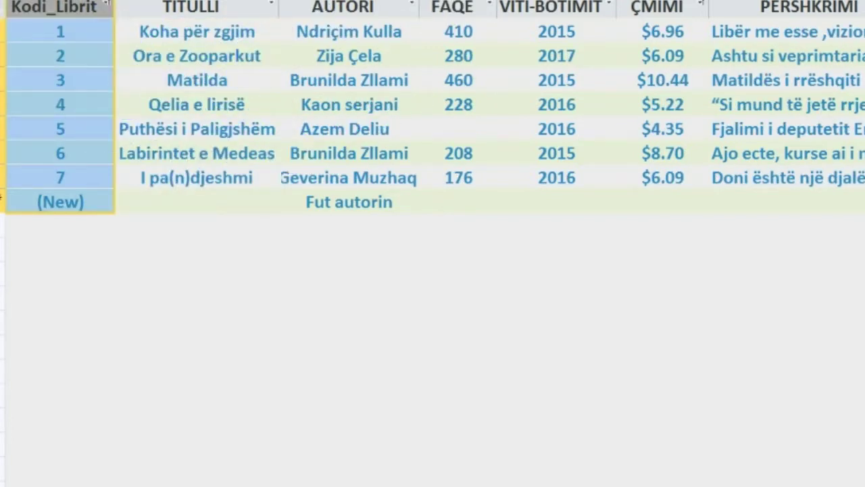
{"action": "left_click", "coordinate": [345, 129]}
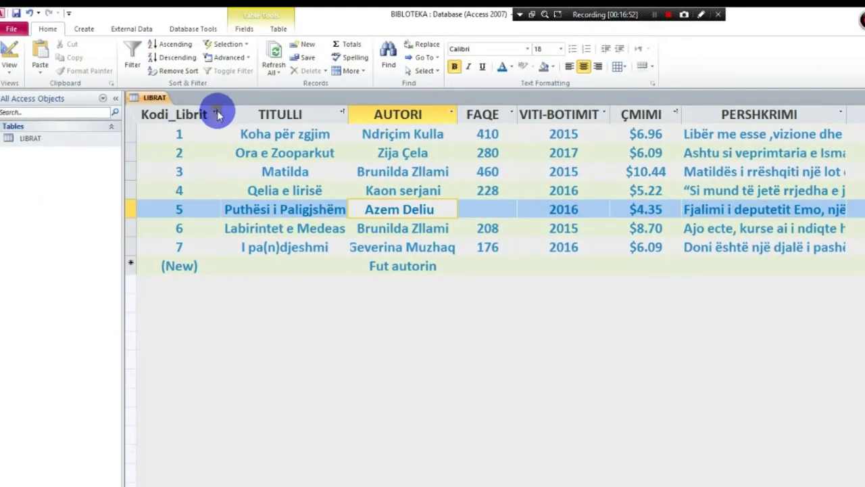
{"action": "left_click", "coordinate": [156, 53]}
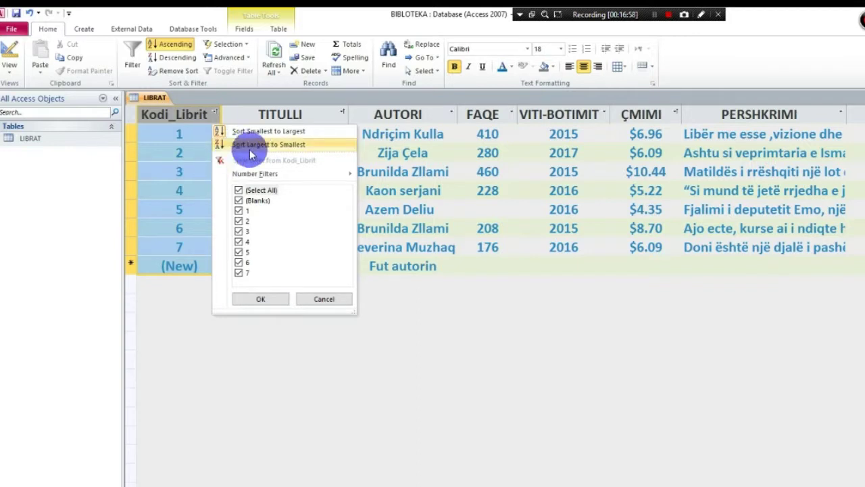
{"action": "left_click", "coordinate": [187, 160]}
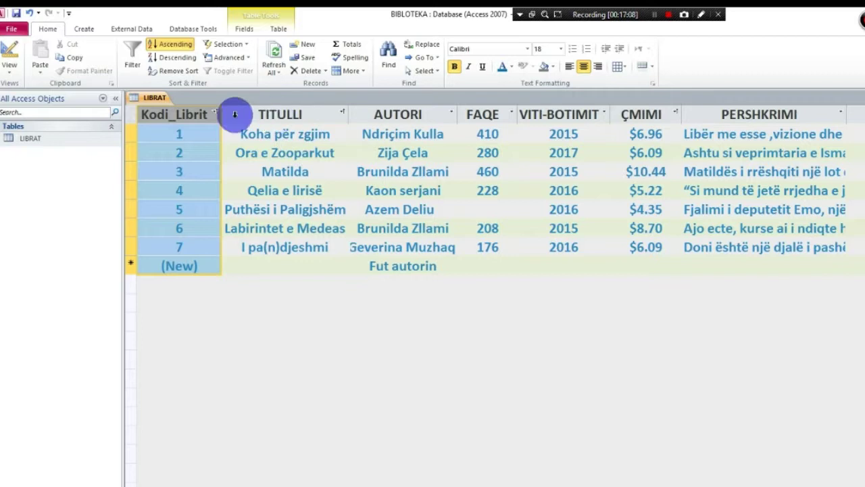
Sort the LIBRAT records alphabetically by TITULLI from A to Z.
{"action": "left_click", "coordinate": [311, 134]}
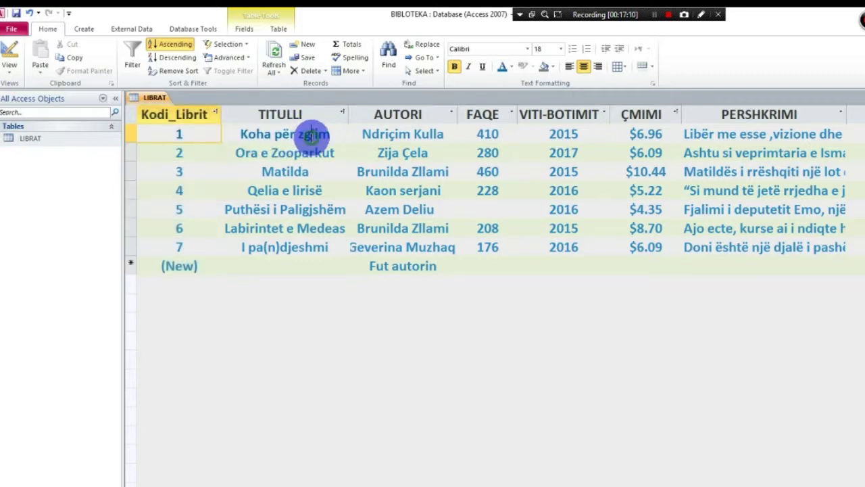
{"action": "left_click", "coordinate": [342, 112]}
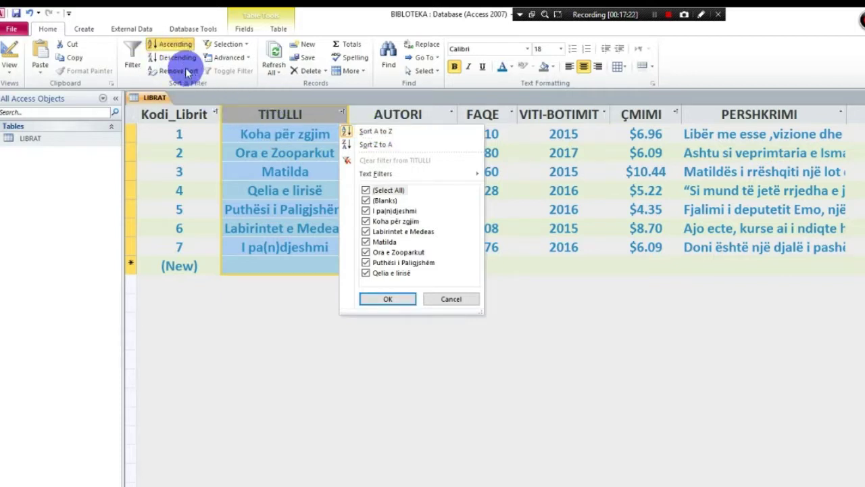
{"action": "left_click", "coordinate": [375, 131]}
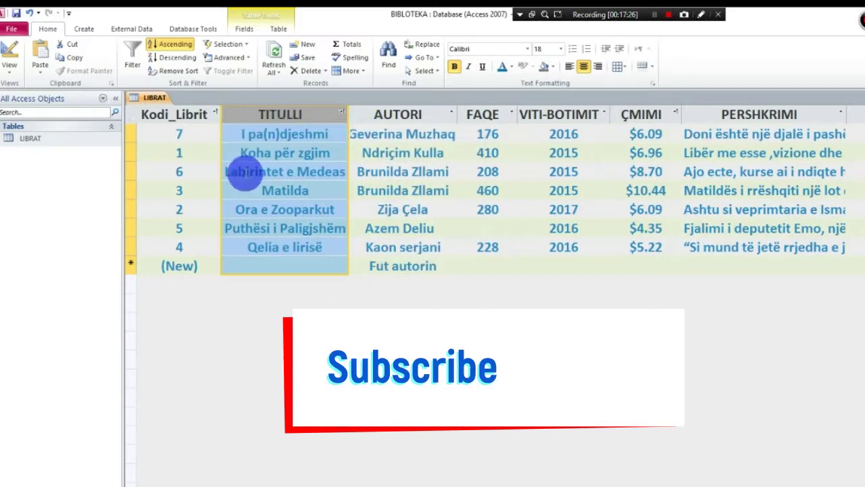